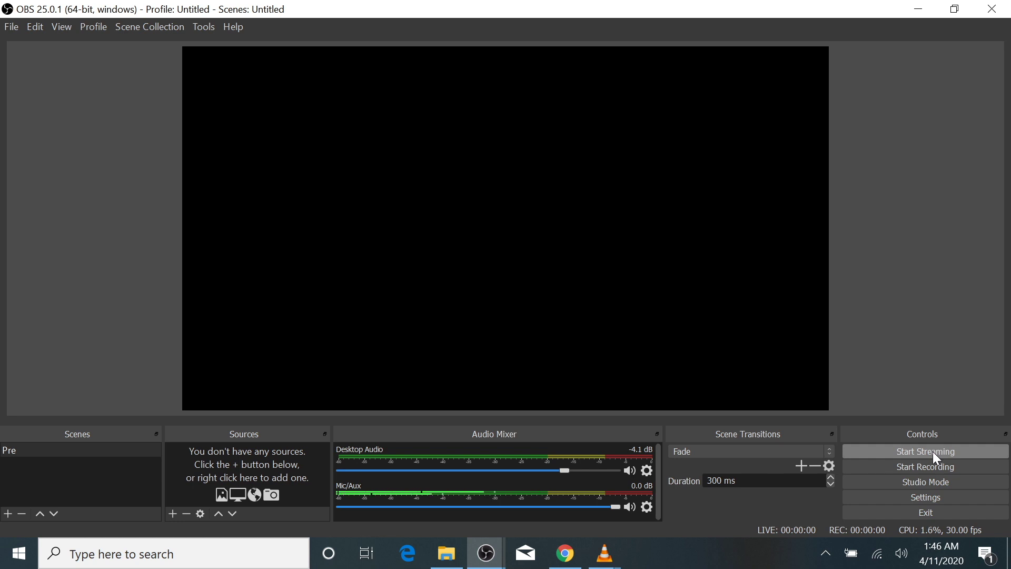
# - Turn on Studio Mode and open the stream settings
pyautogui.click(943, 481)
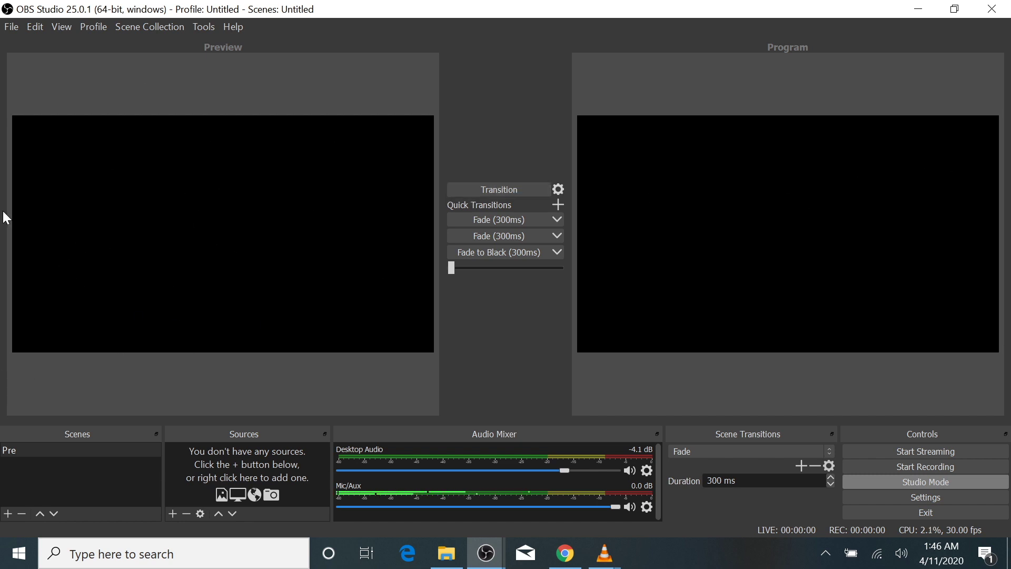
pyautogui.click(925, 499)
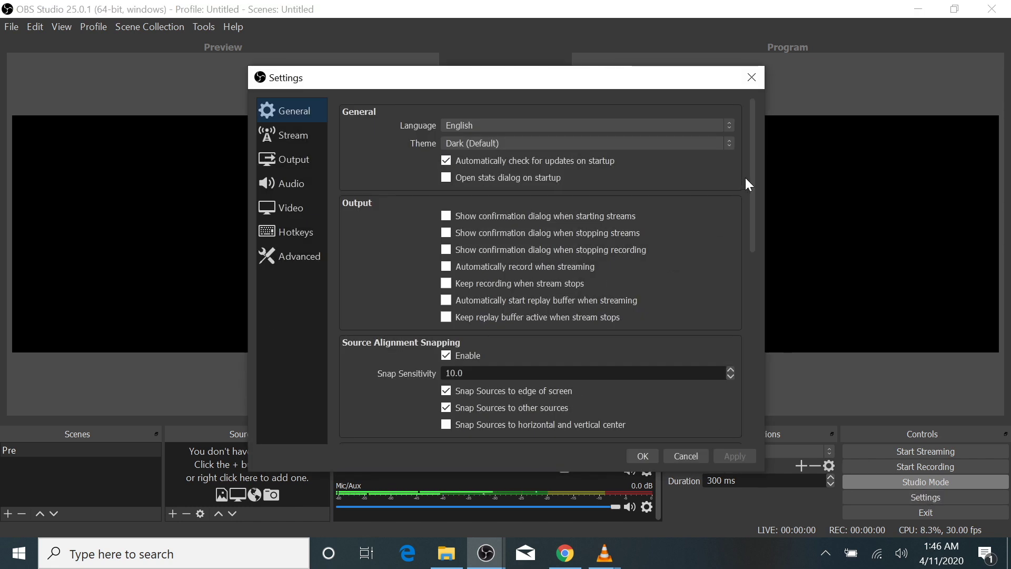
pyautogui.moveTo(752, 151)
pyautogui.mouseDown()
pyautogui.moveTo(753, 240)
pyautogui.moveTo(751, 137)
pyautogui.mouseUp()
pyautogui.click(289, 136)
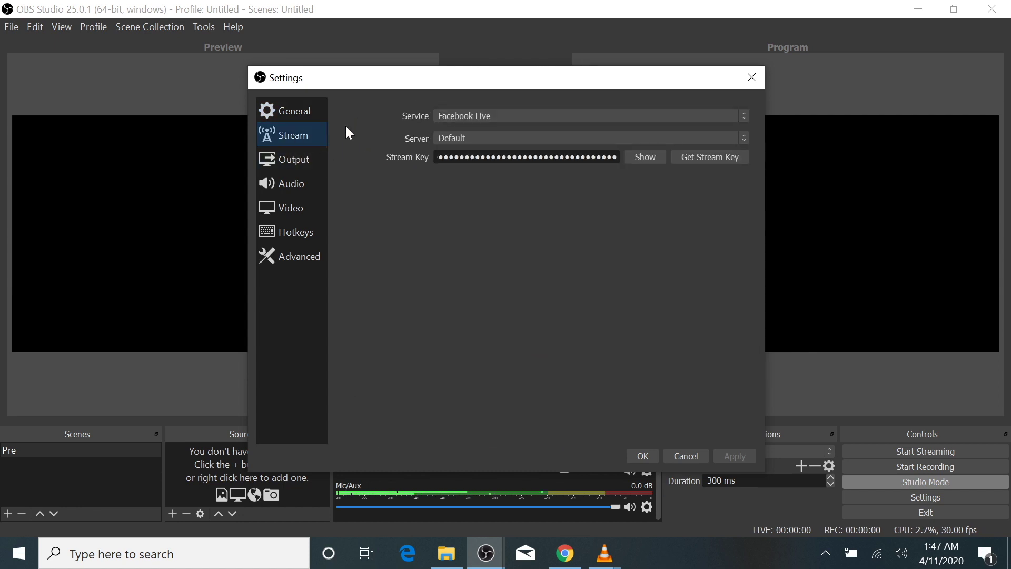
# - Try Restream.io - RTMP as the streaming service and set the service back to Facebook Live
pyautogui.click(451, 120)
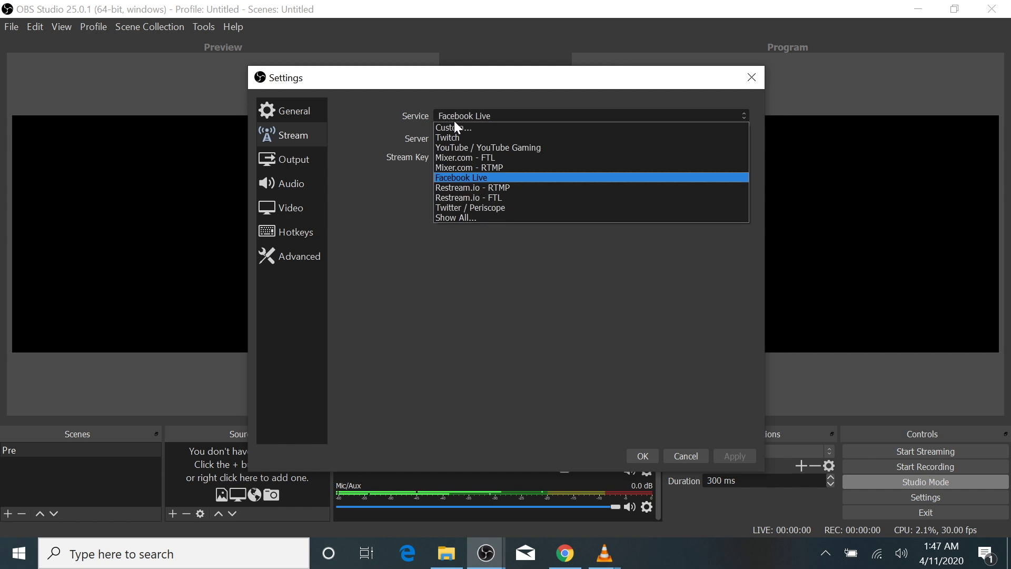
pyautogui.click(481, 188)
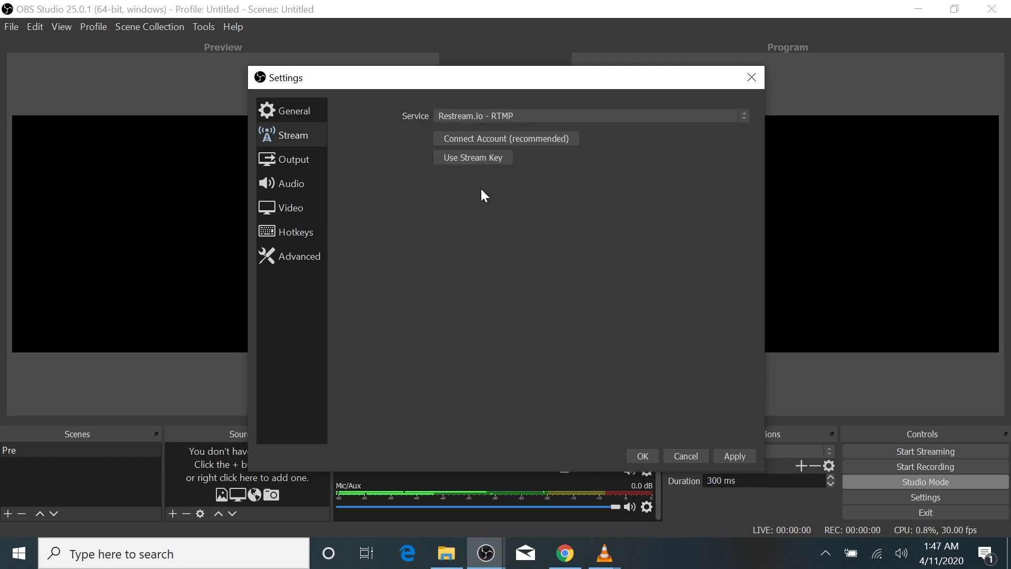
pyautogui.click(488, 159)
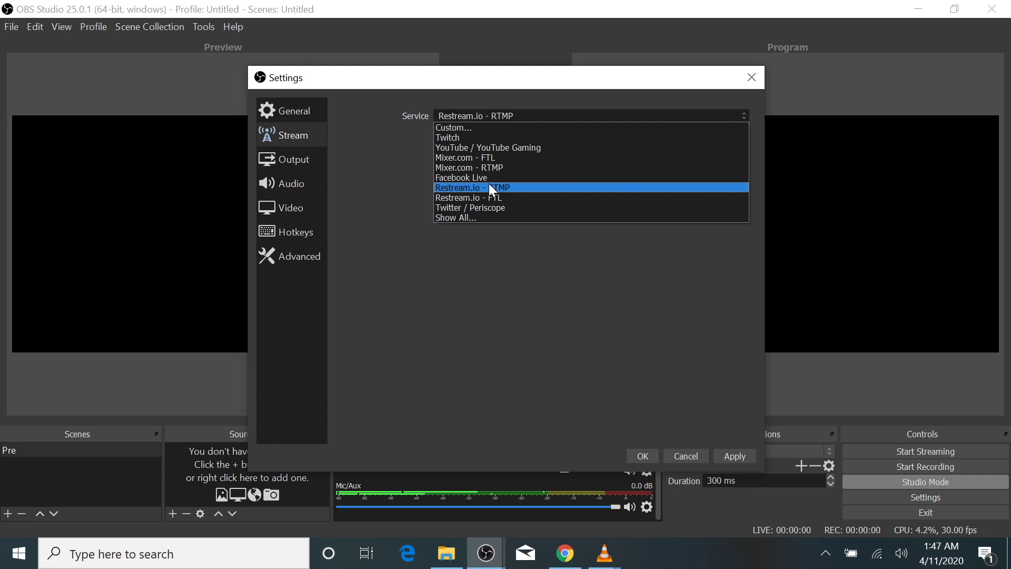
pyautogui.click(489, 183)
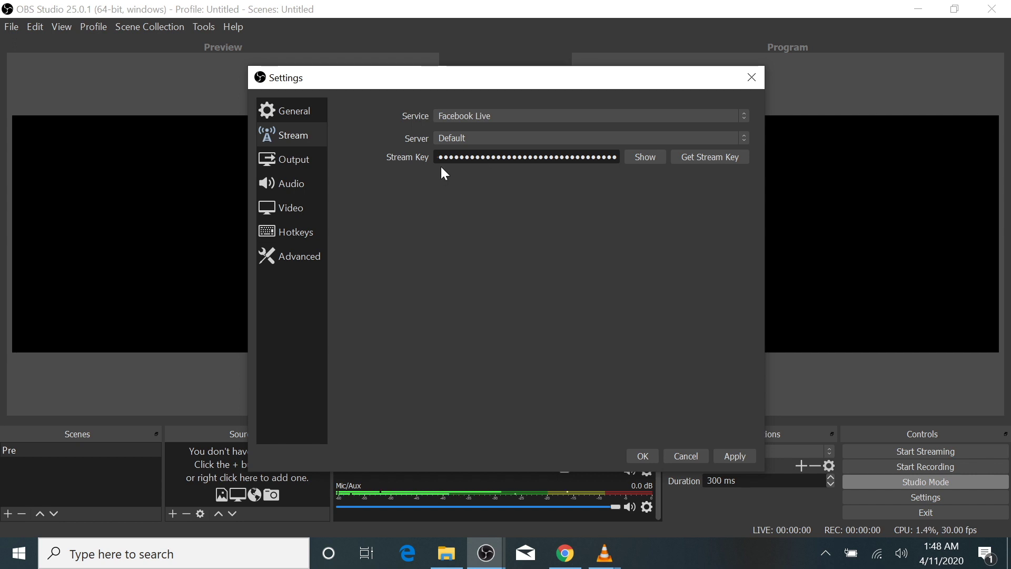
# - Switch to Chrome and open Facebook's Create Live Stream page, facebook.com/live/create, alongside the pages already open
pyautogui.click(566, 553)
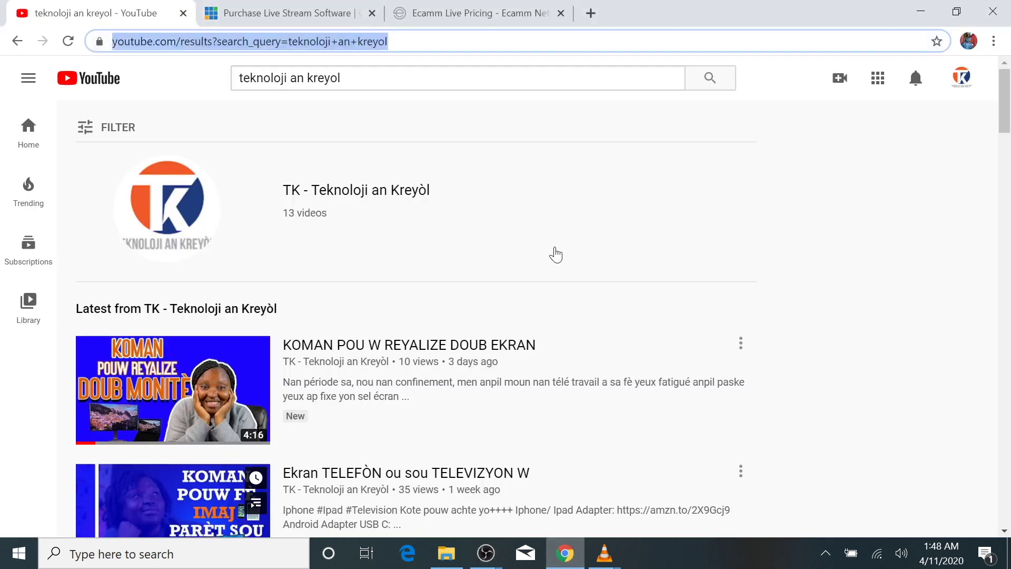
pyautogui.click(591, 13)
pyautogui.write('fa')
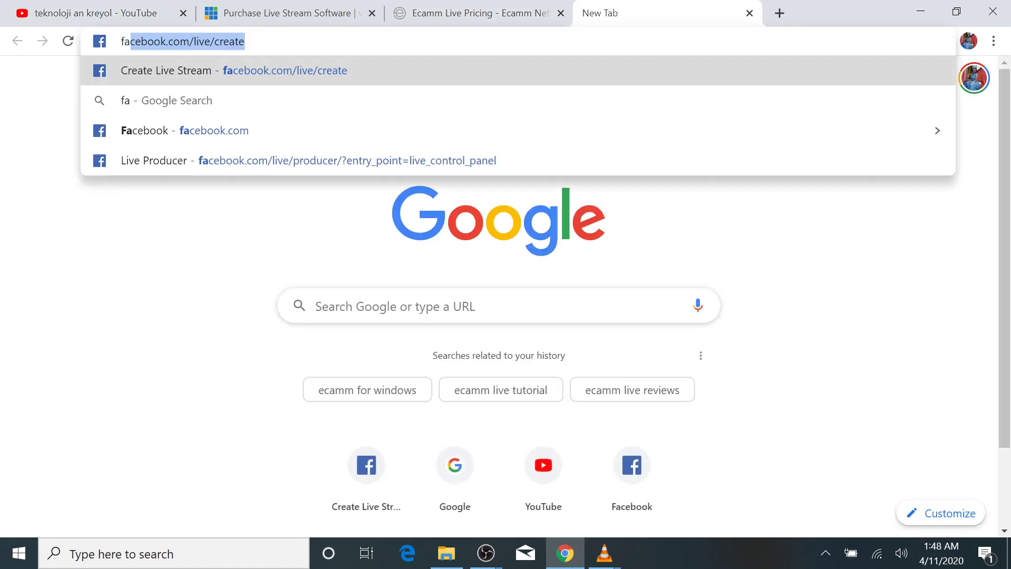
pyautogui.write('ce')
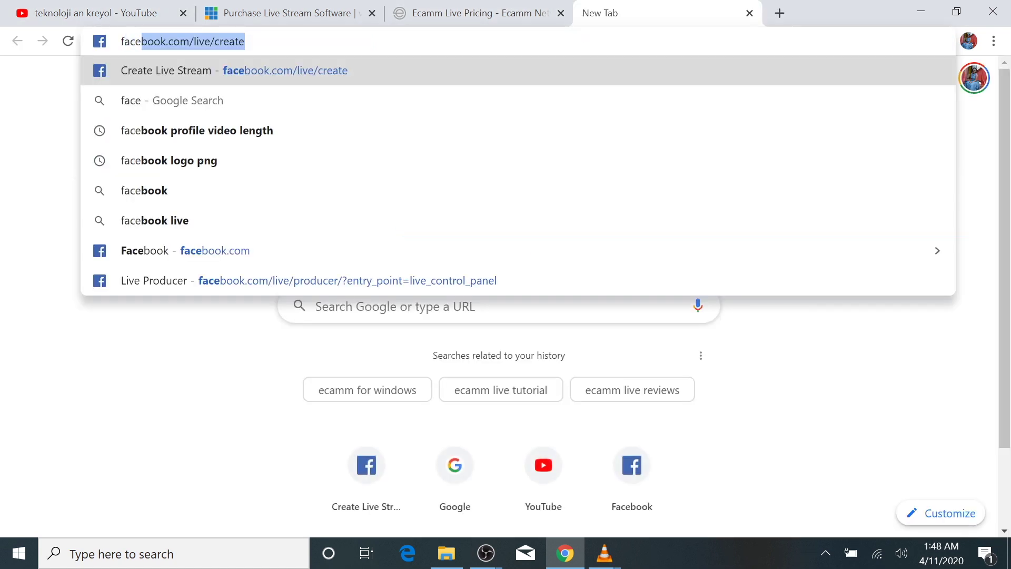
pyautogui.click(538, 70)
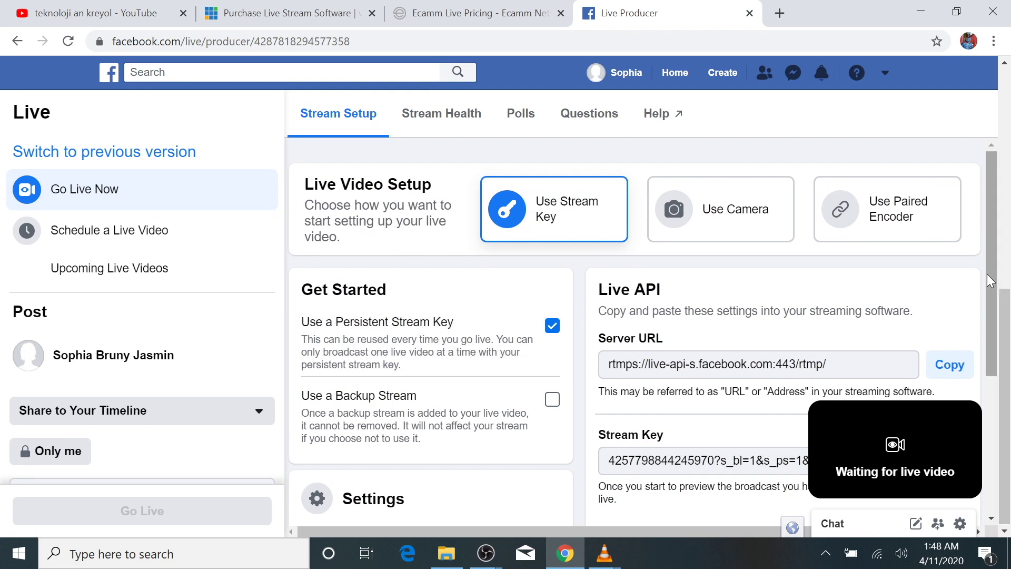
# - Copy the stream key from Facebook Live Producer, switch to OBS and paste it as the Facebook Live stream key
pyautogui.scroll(-4, 989, 405)
pyautogui.click(890, 228)
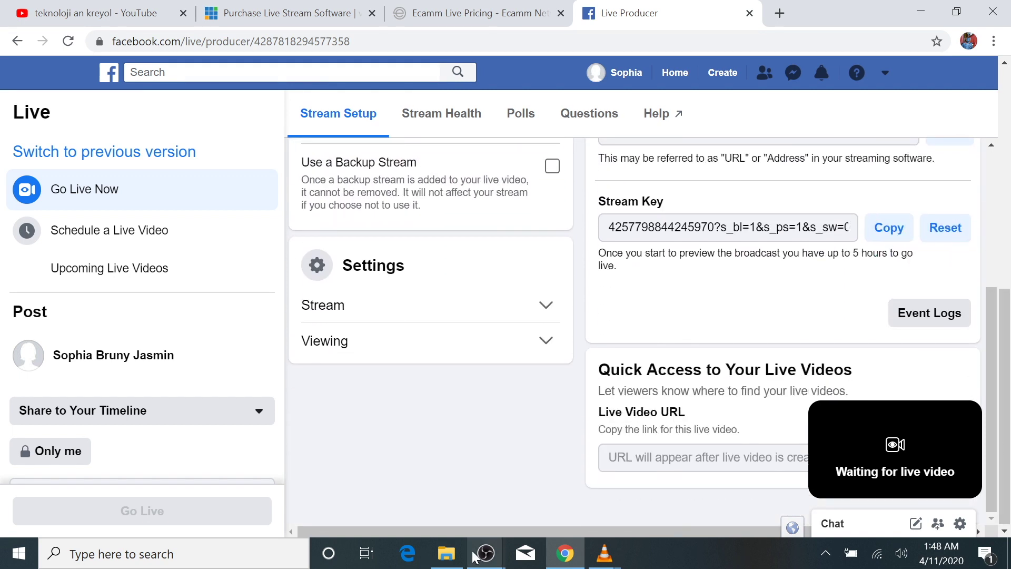
pyautogui.moveTo(485, 553)
pyautogui.click(563, 482)
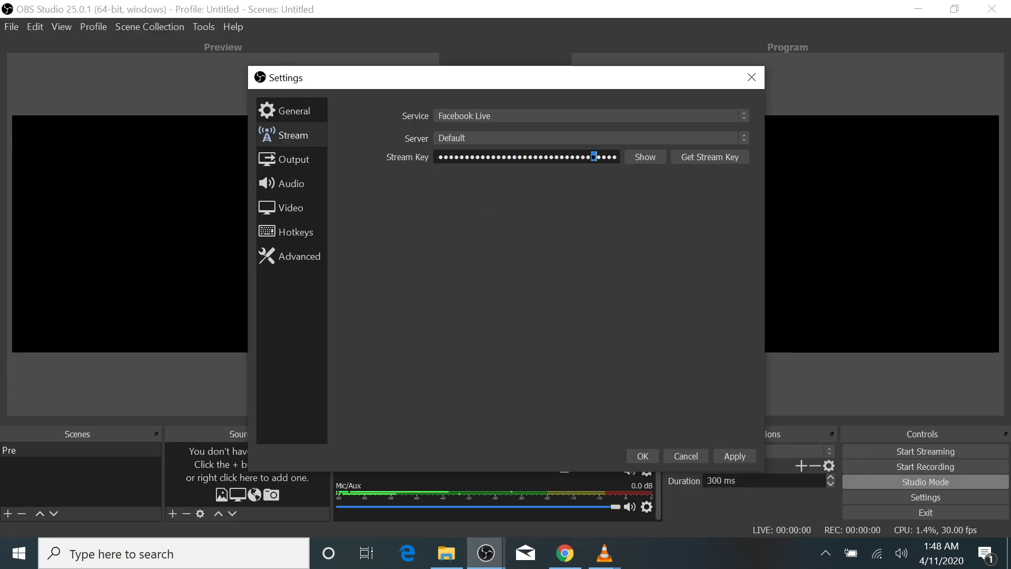
pyautogui.hotkey('ctrl', 'v')
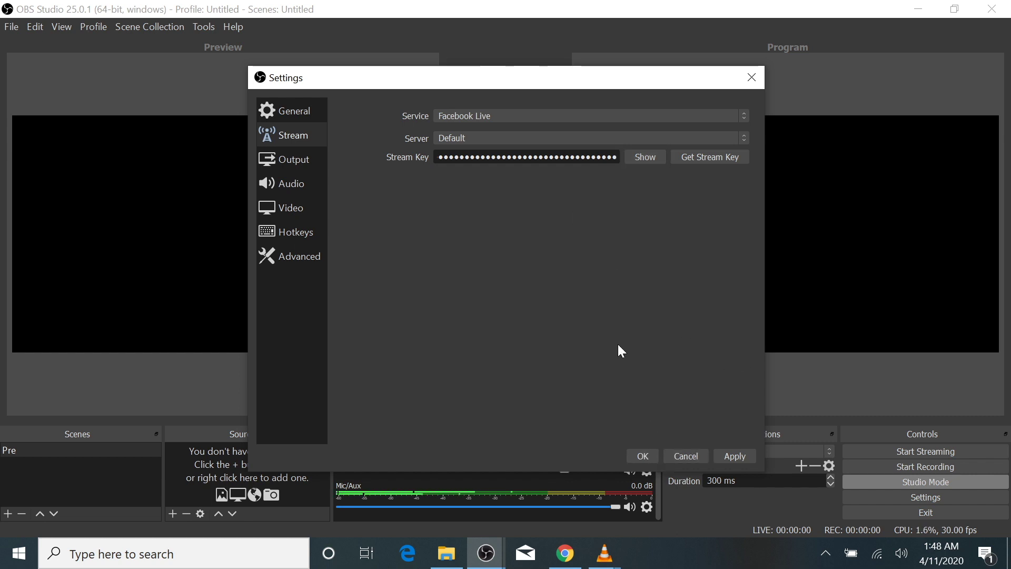
# - Set the streaming service to YouTube / YouTube Gaming, and switch to Chrome to open YouTube Studio from the signed-in channel
pyautogui.click(586, 115)
pyautogui.click(533, 146)
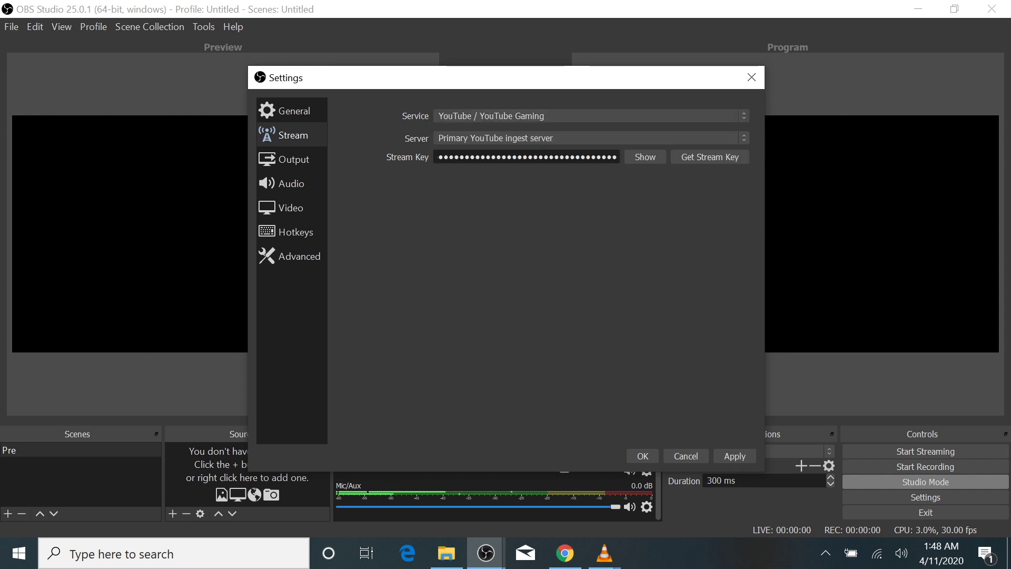
pyautogui.click(568, 554)
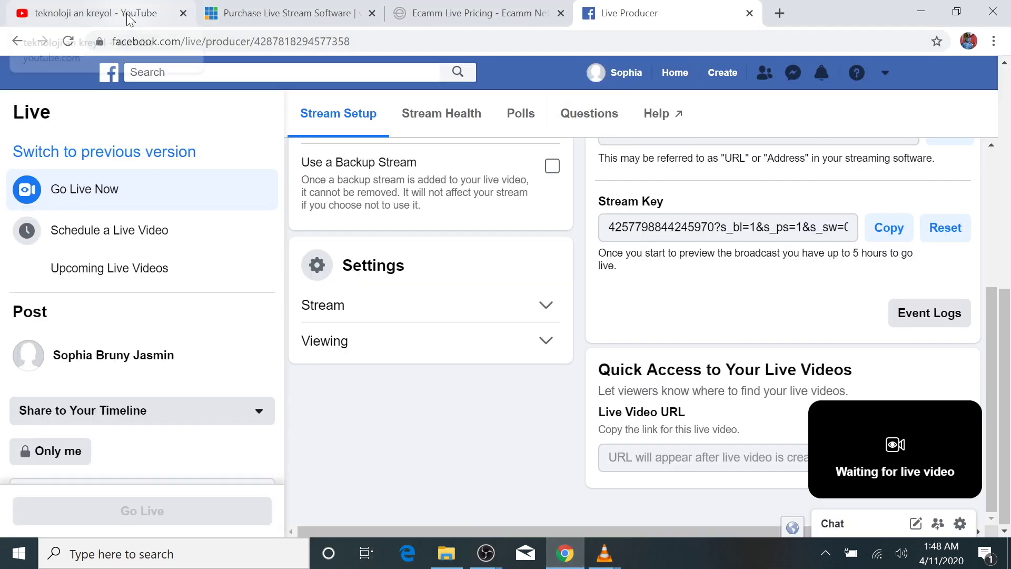
pyautogui.click(147, 15)
pyautogui.click(964, 82)
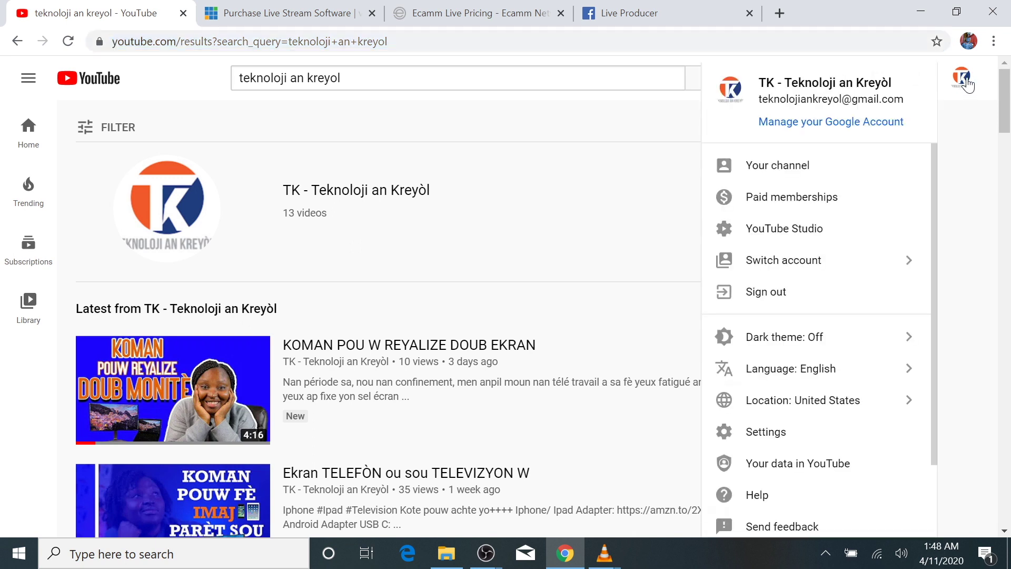
pyautogui.click(837, 167)
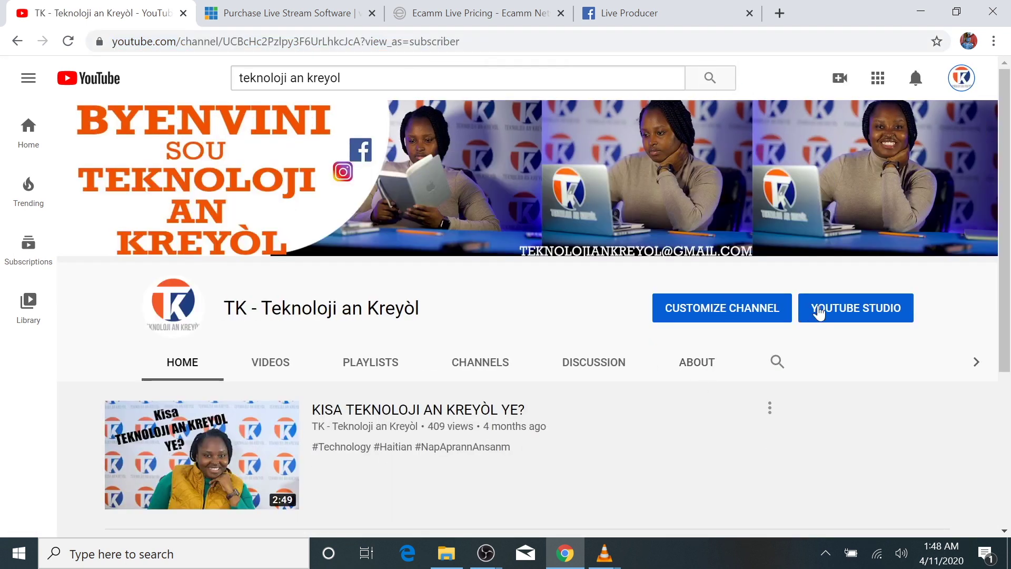
pyautogui.click(819, 311)
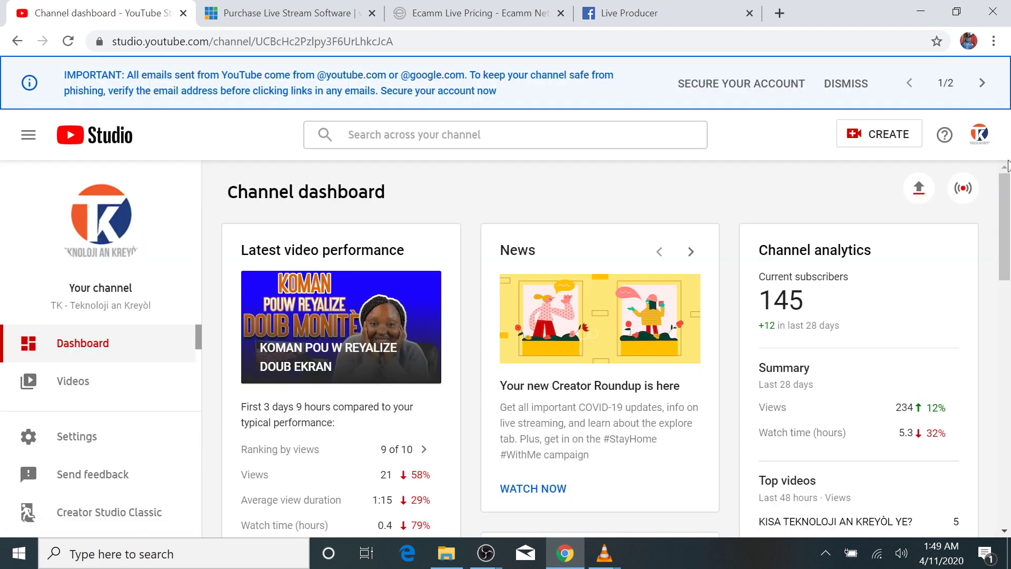
# - Go to the legacy Creator Studio Classic and open its live streaming dashboard
pyautogui.scroll(-8, 343, 305)
pyautogui.click(72, 515)
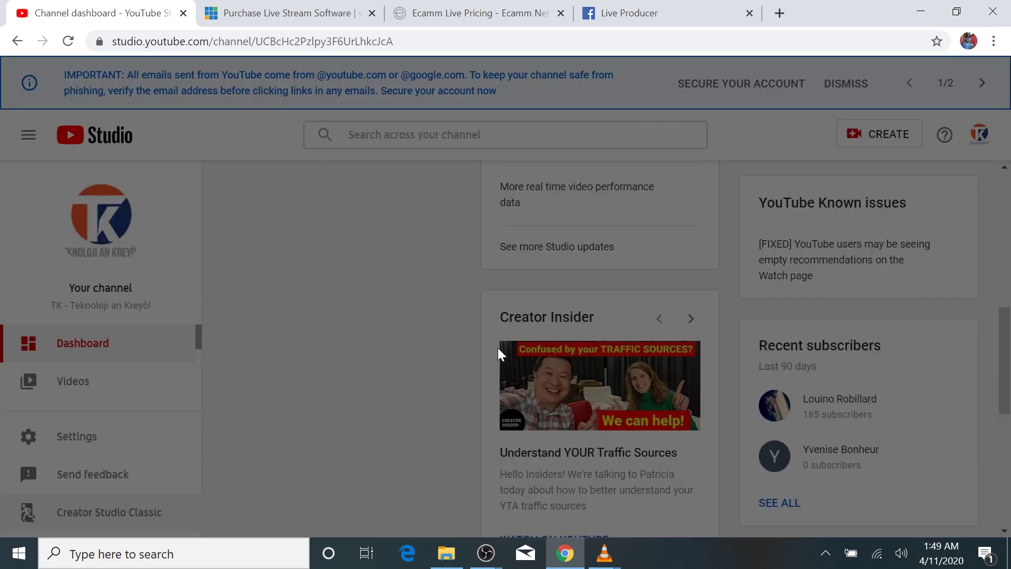
pyautogui.click(704, 481)
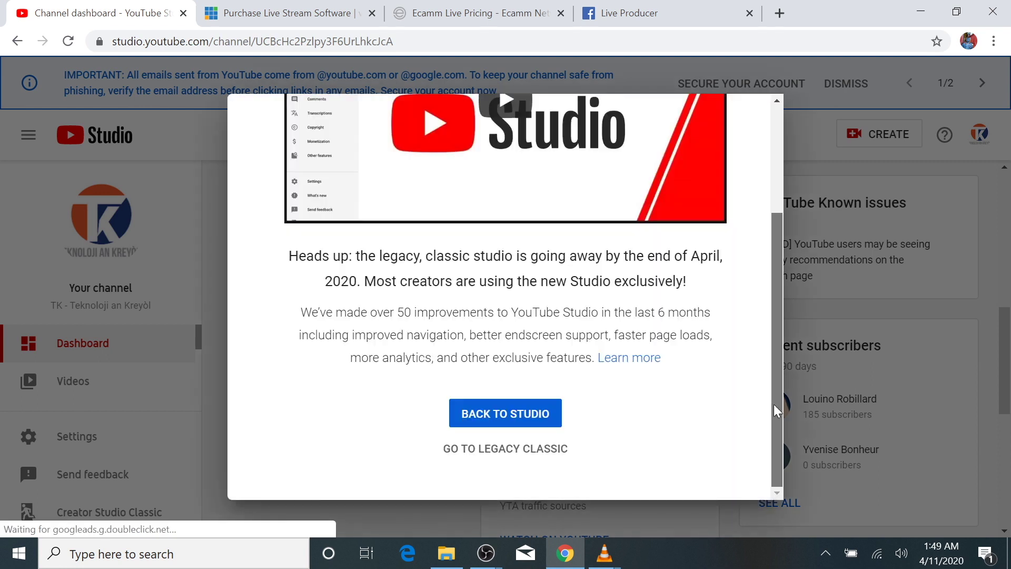
pyautogui.click(533, 453)
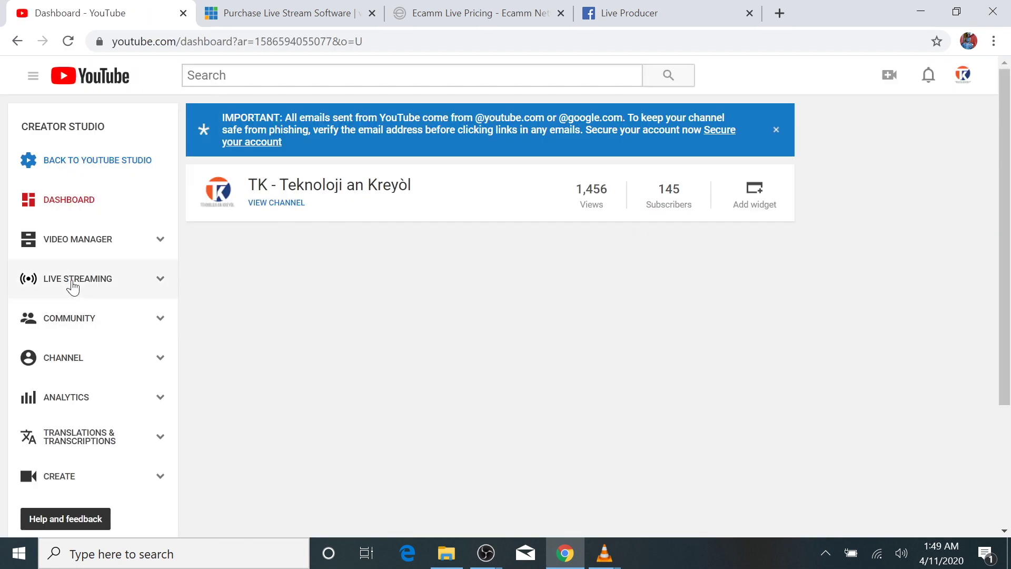
pyautogui.click(73, 287)
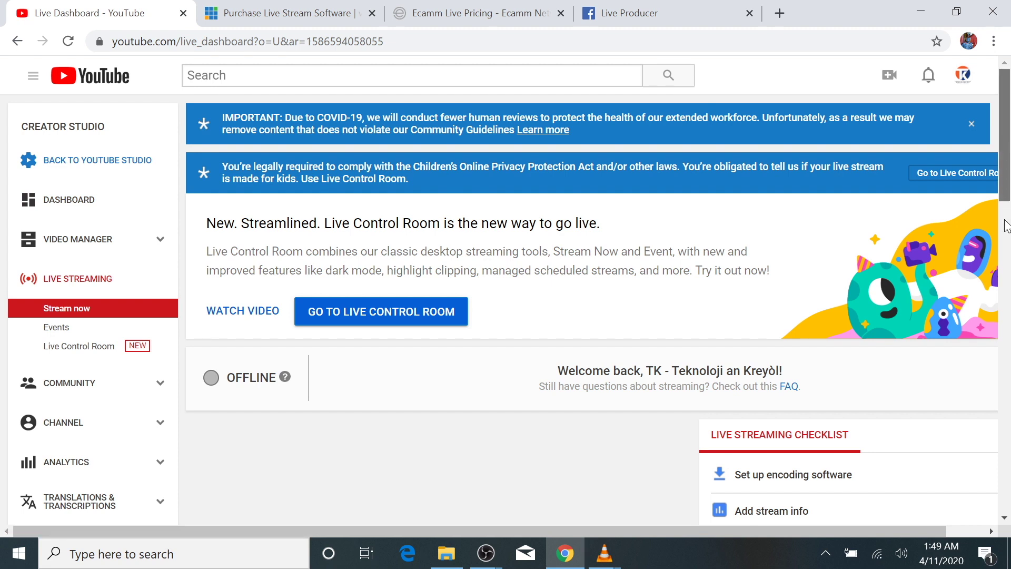
# - Copy the stream name/key from YouTube's encoder setup, switch to OBS and replace the stream key with it
pyautogui.click(1006, 226)
pyautogui.click(305, 428)
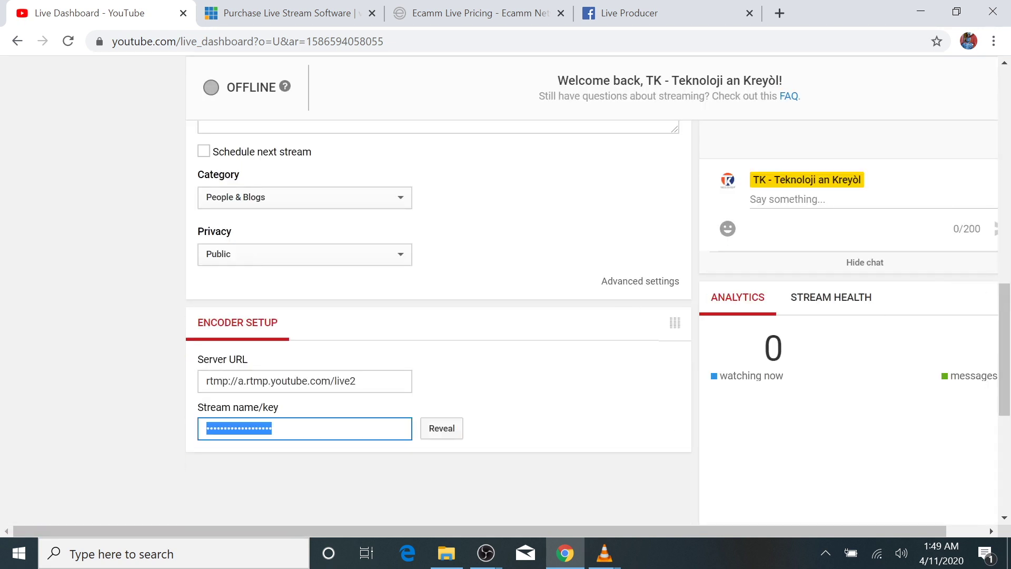
pyautogui.moveTo(486, 553)
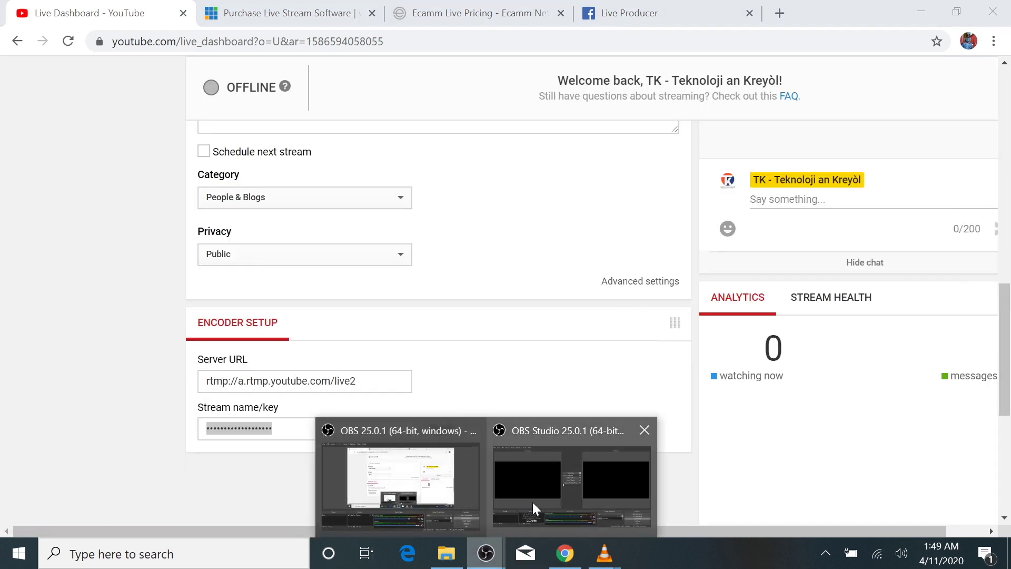
pyautogui.click(508, 514)
pyautogui.hotkey('ctrl', 'a')
pyautogui.hotkey('ctrl', 'v')
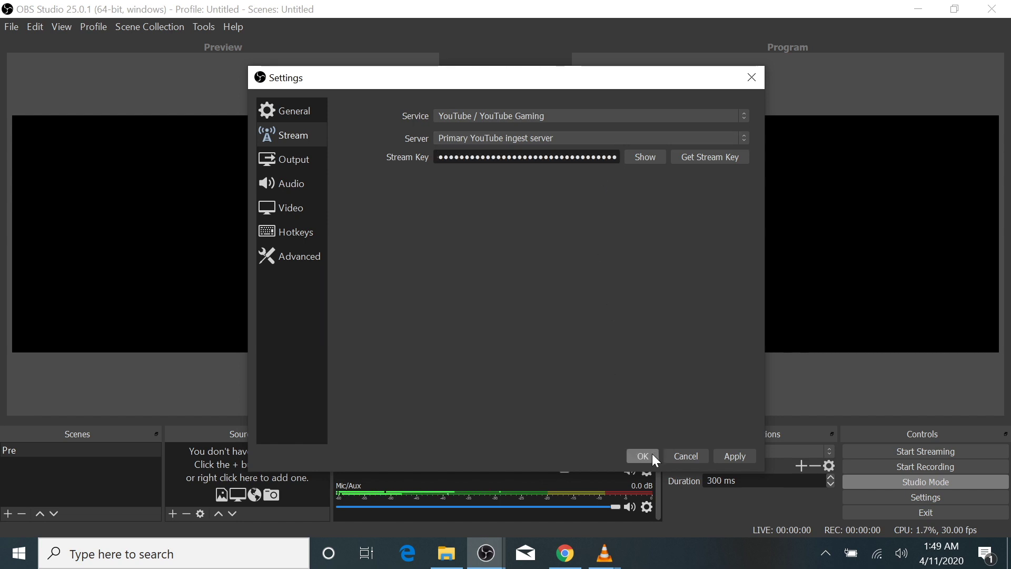
# - Set the streaming service back to Facebook Live and choose Advanced as the output mode
pyautogui.click(590, 116)
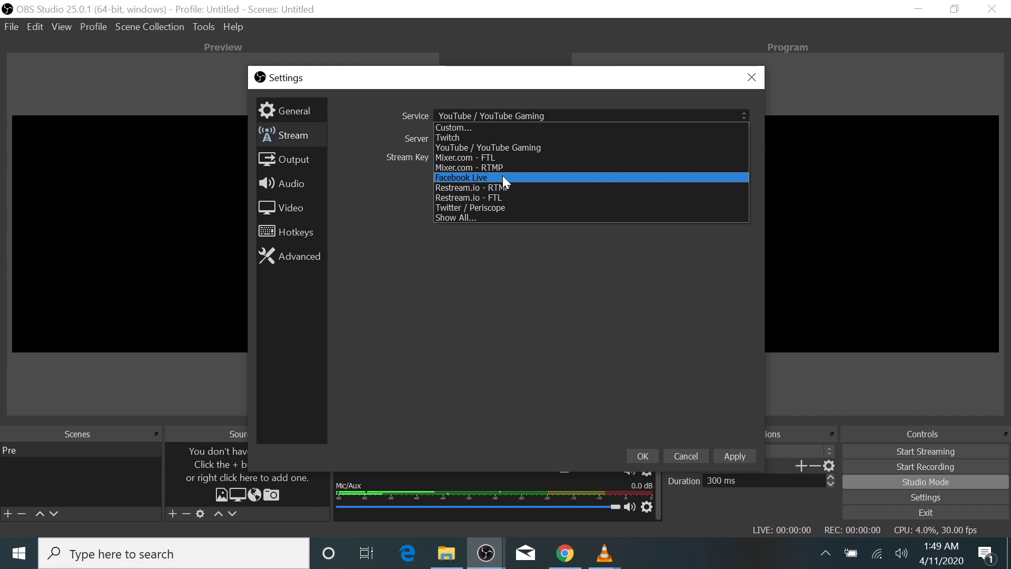
pyautogui.click(503, 175)
pyautogui.click(295, 161)
pyautogui.click(632, 113)
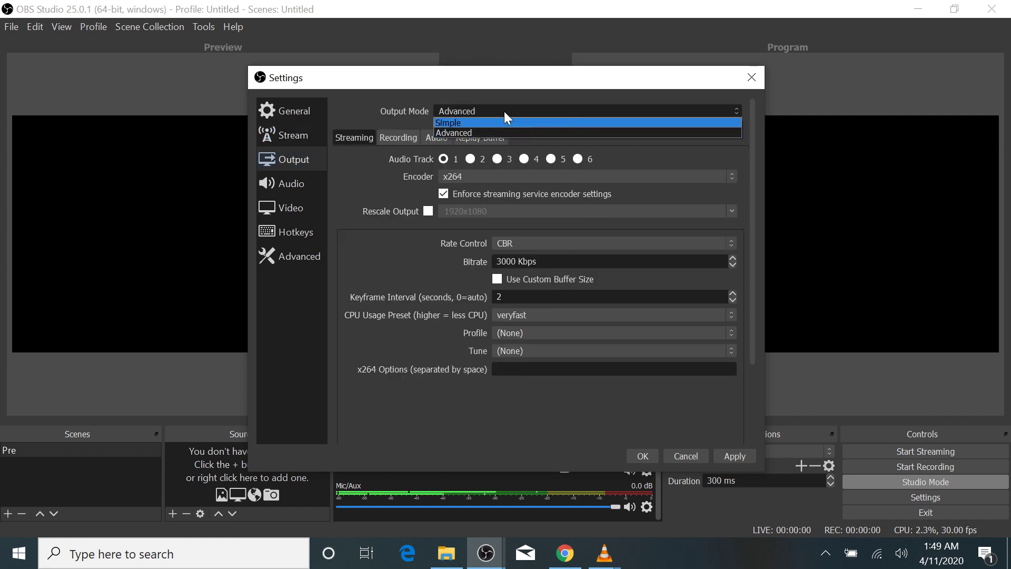
pyautogui.click(479, 131)
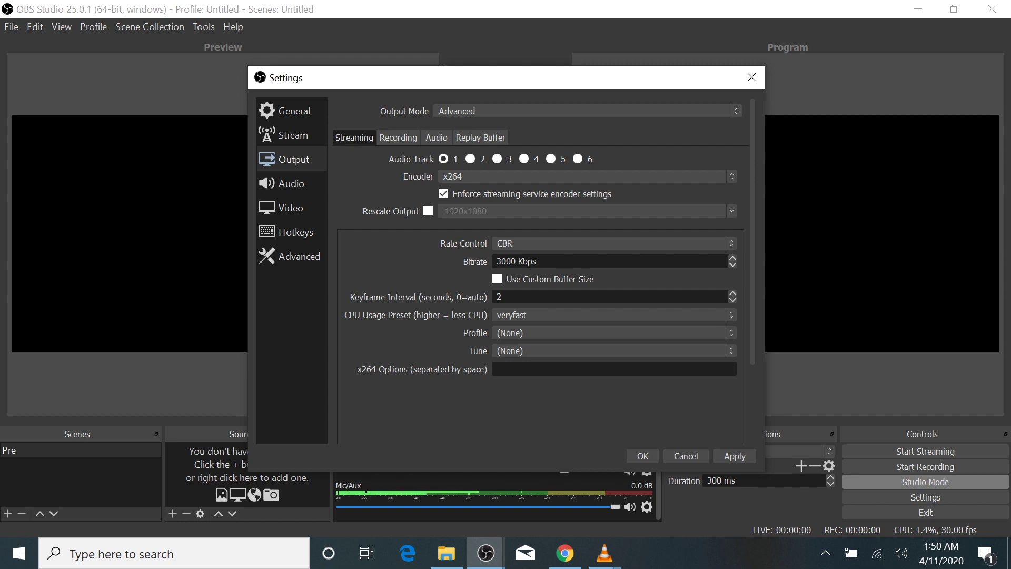
# - Review the recording, audio and replay buffer sections of the output settings
pyautogui.click(396, 139)
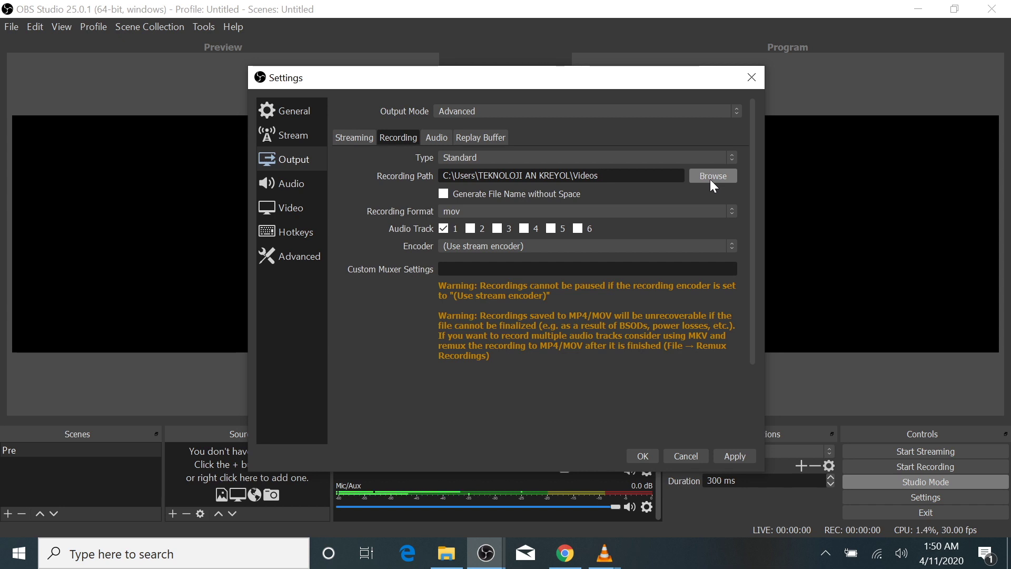
pyautogui.click(441, 143)
pyautogui.click(503, 143)
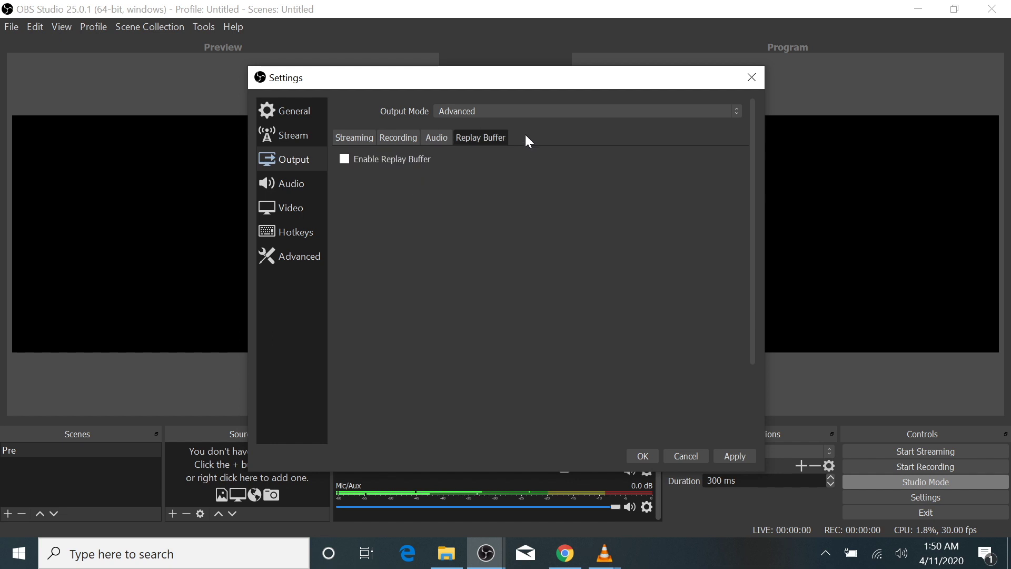
# - Set Desktop Audio to Speaker/HP (Realtek High Definition Audio) and Mic/Auxiliary Audio to Desktop Microphone (RØDE VideoMic NTG)
pyautogui.click(284, 190)
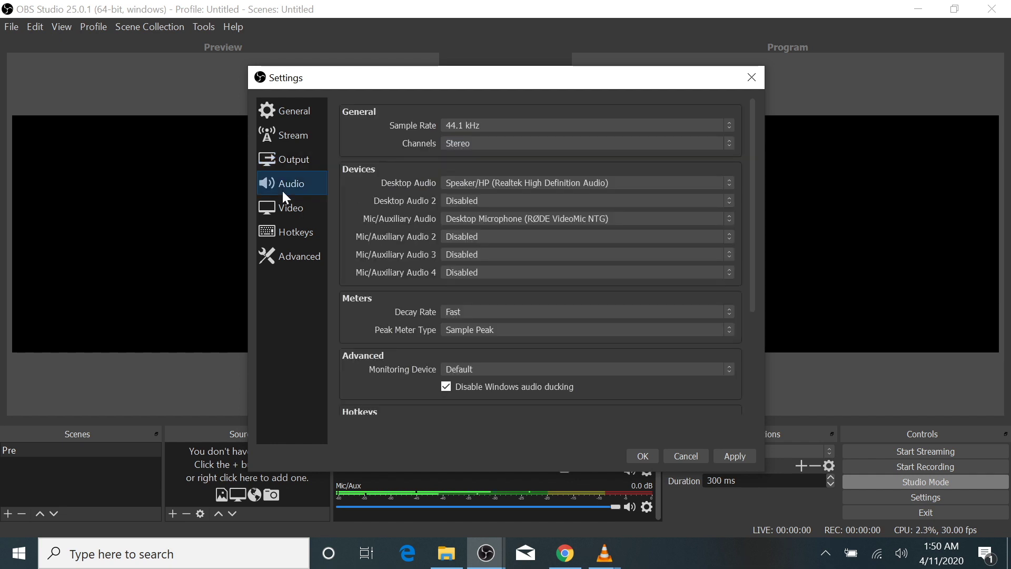
pyautogui.click(532, 184)
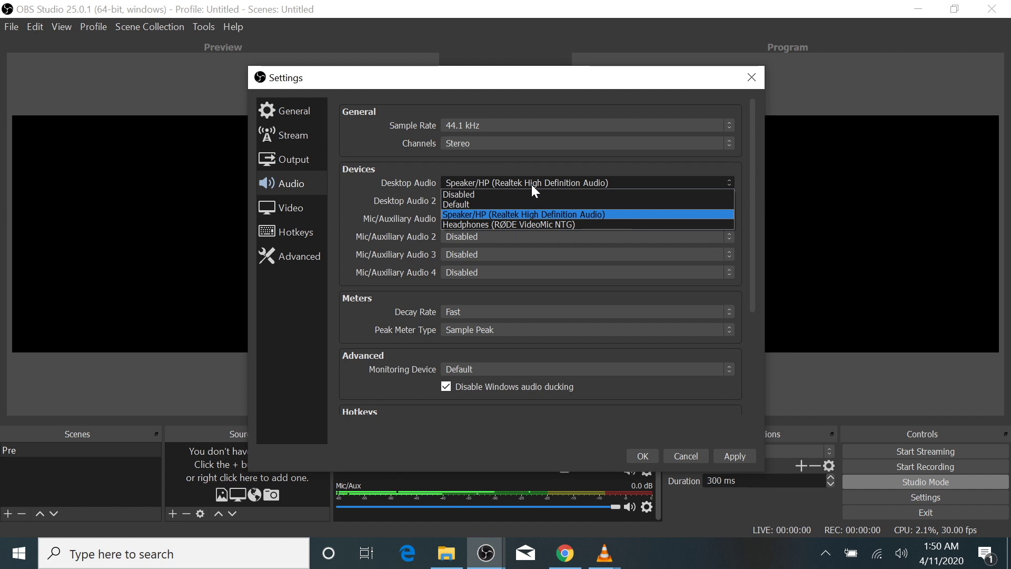
pyautogui.click(526, 214)
pyautogui.click(529, 218)
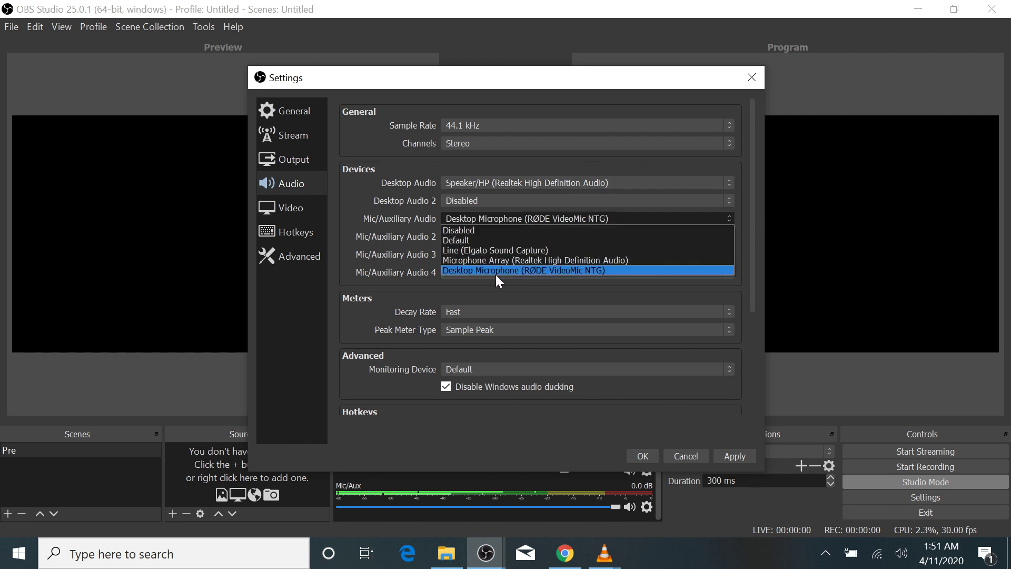
pyautogui.click(545, 271)
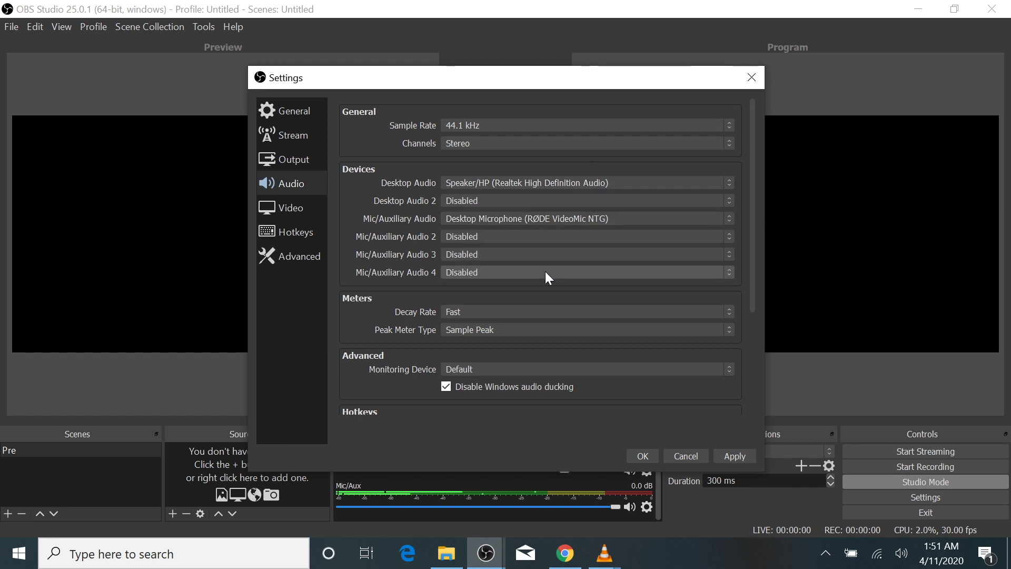
# - Review the output mode and recording format choices in the output settings, keeping Simple mode and the mov format
pyautogui.click(284, 159)
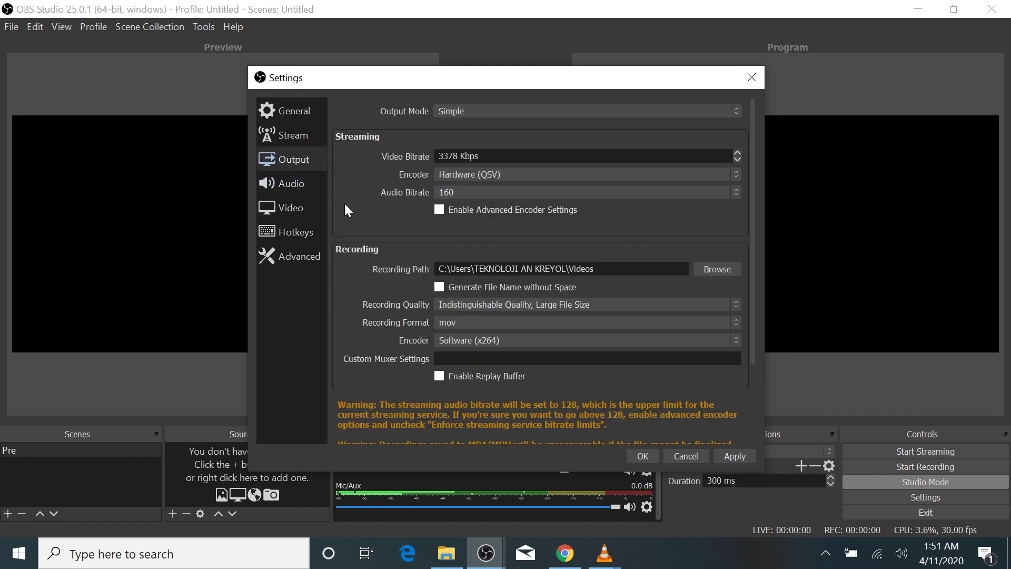
pyautogui.click(605, 323)
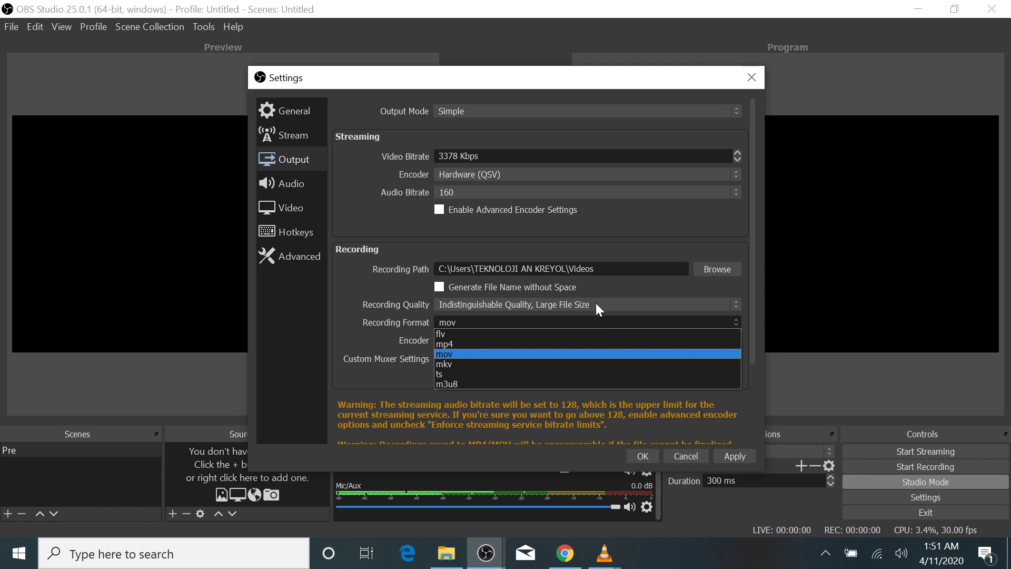
pyautogui.click(597, 306)
pyautogui.click(584, 109)
pyautogui.click(546, 133)
pyautogui.click(544, 111)
pyautogui.click(528, 123)
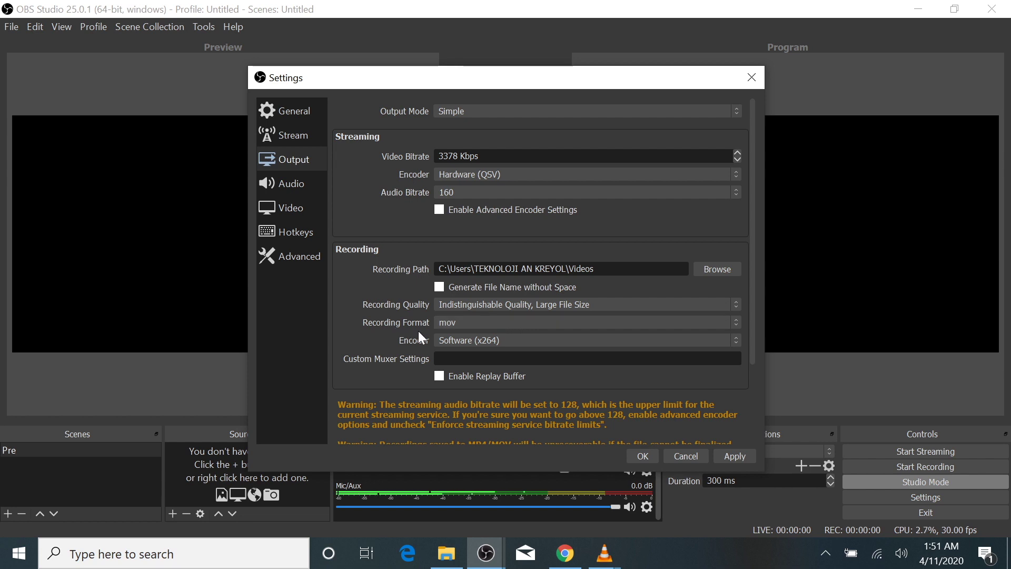
pyautogui.click(458, 323)
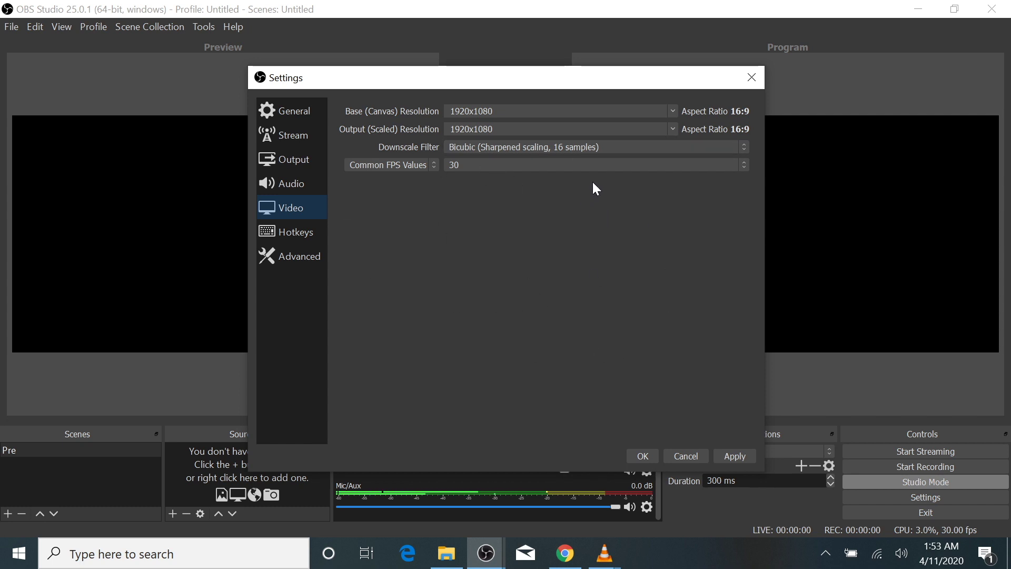
# - Try 60 as the common FPS value in the video settings, then set it back to 30
pyautogui.click(598, 164)
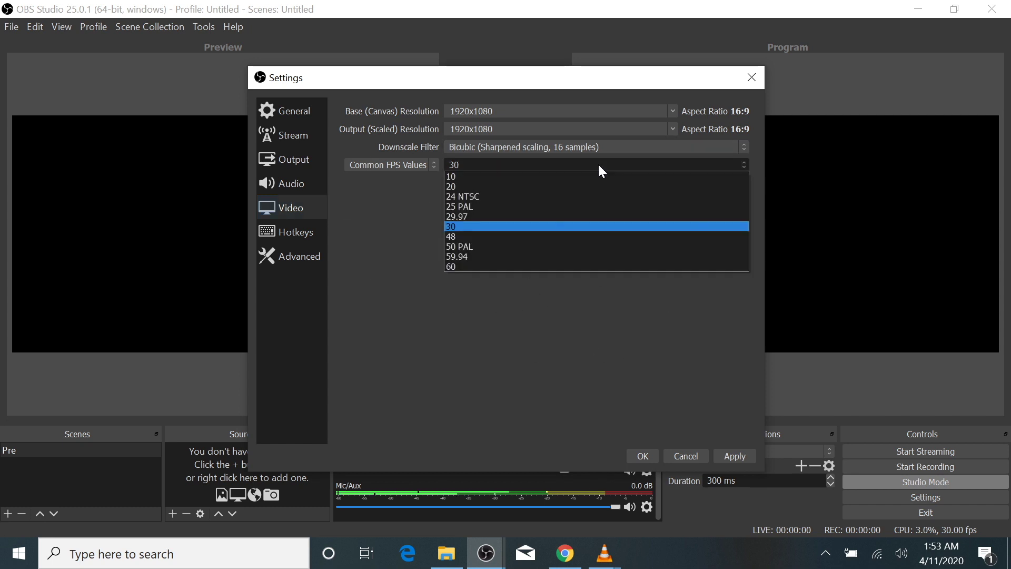
pyautogui.click(460, 268)
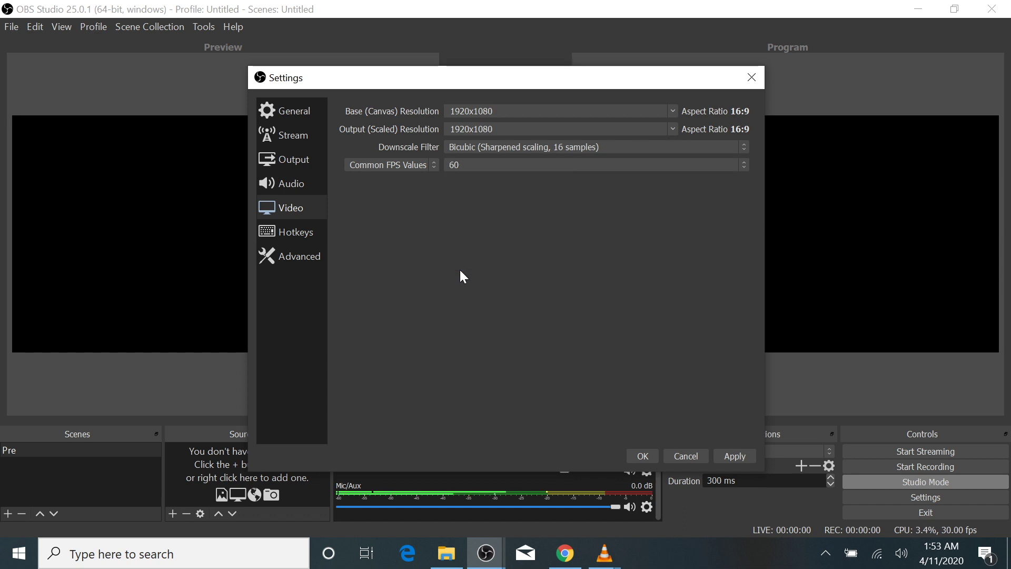
pyautogui.click(487, 167)
pyautogui.click(473, 228)
# - Look over the advanced and output settings, and save the settings
pyautogui.click(285, 257)
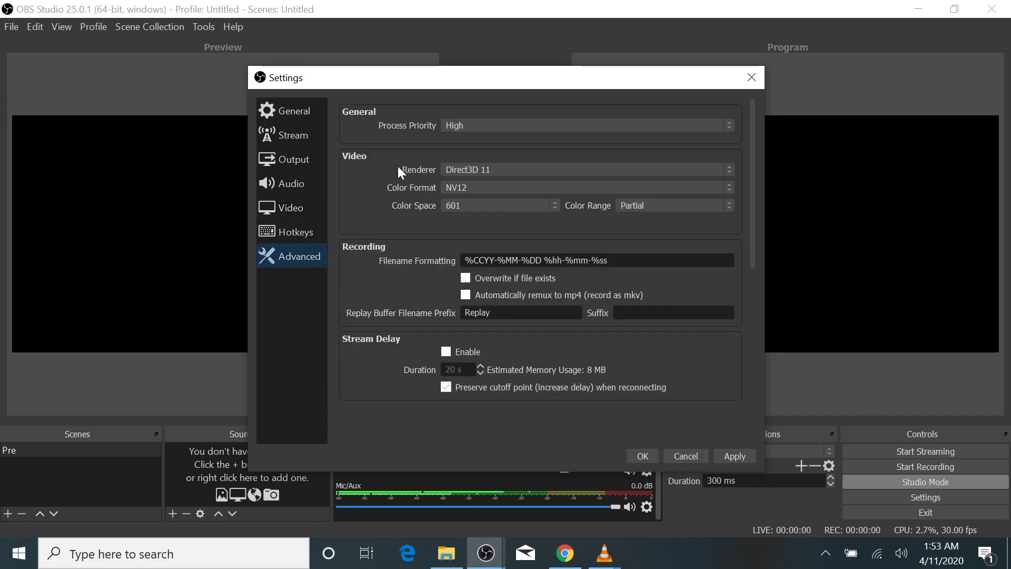
pyautogui.click(291, 160)
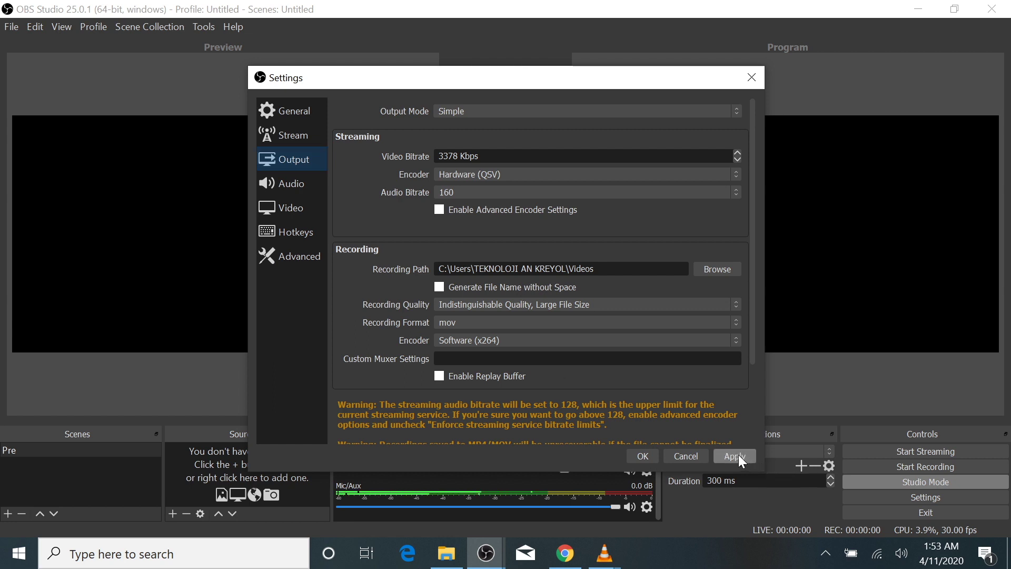
pyautogui.click(644, 458)
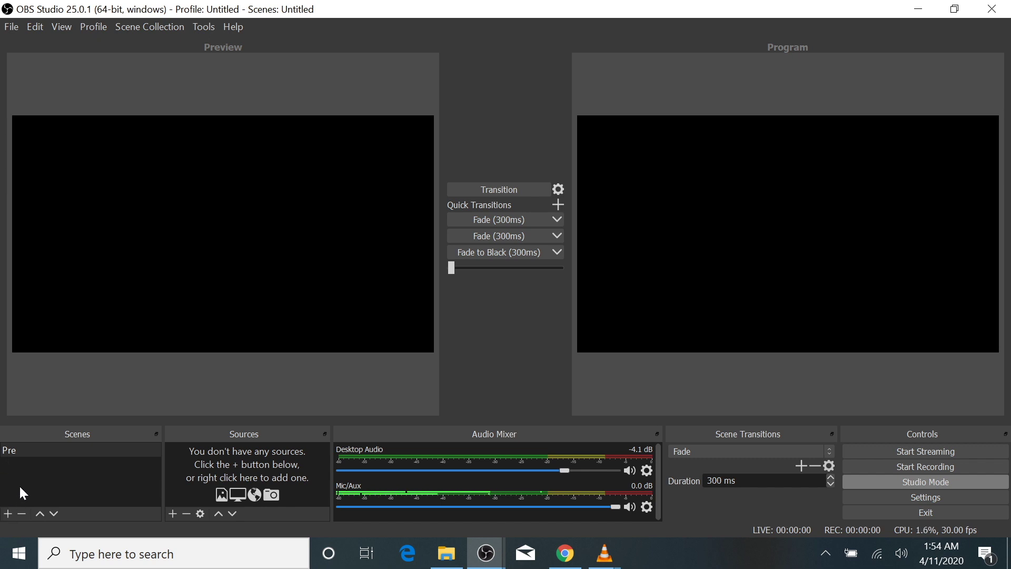
# - Add scenes named KOmansman, Adorasyon ak Lwanj, Mesaj and Fen
pyautogui.click(8, 514)
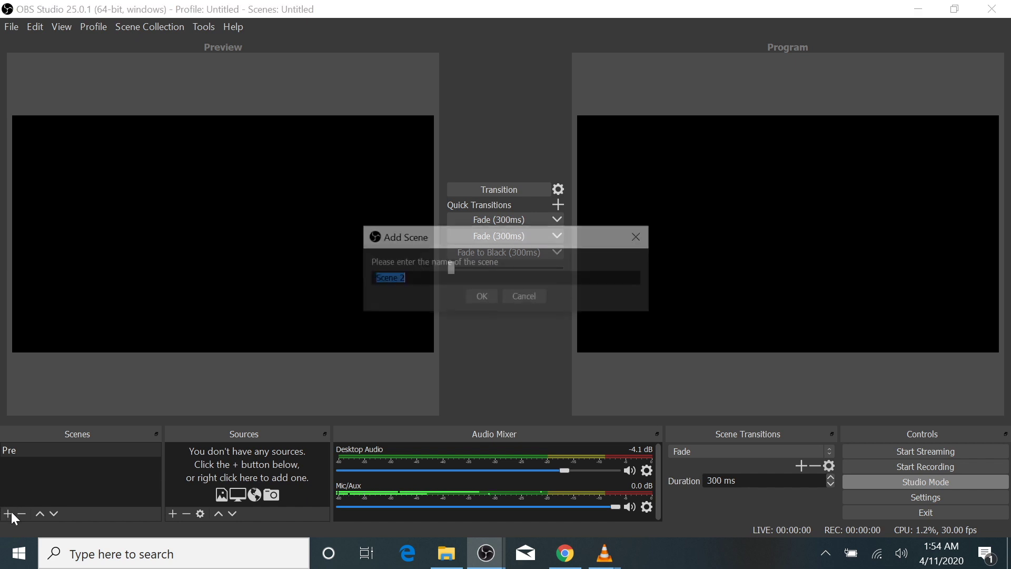
pyautogui.write('KOHansman')
pyautogui.press('Return')
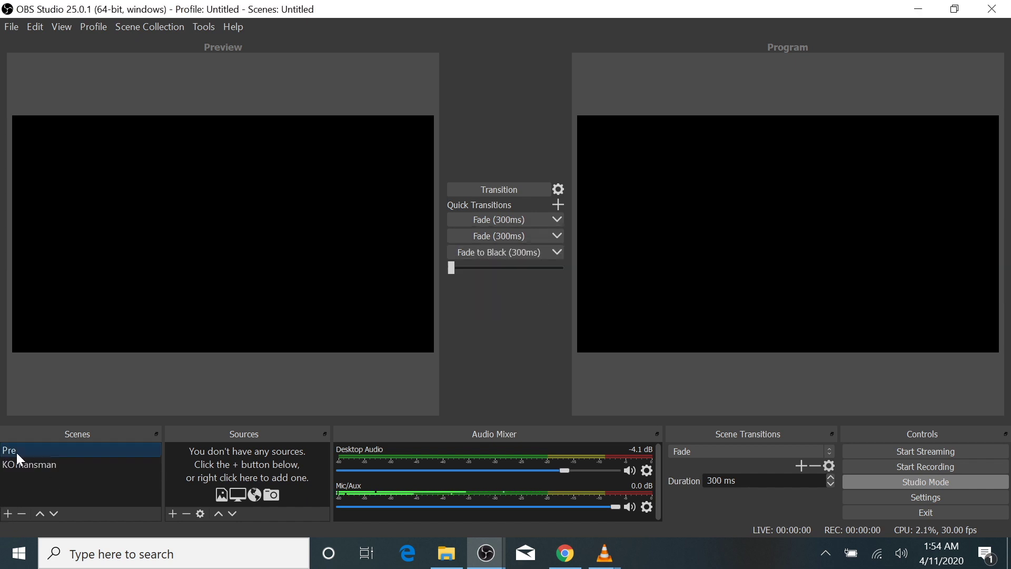
pyautogui.click(8, 514)
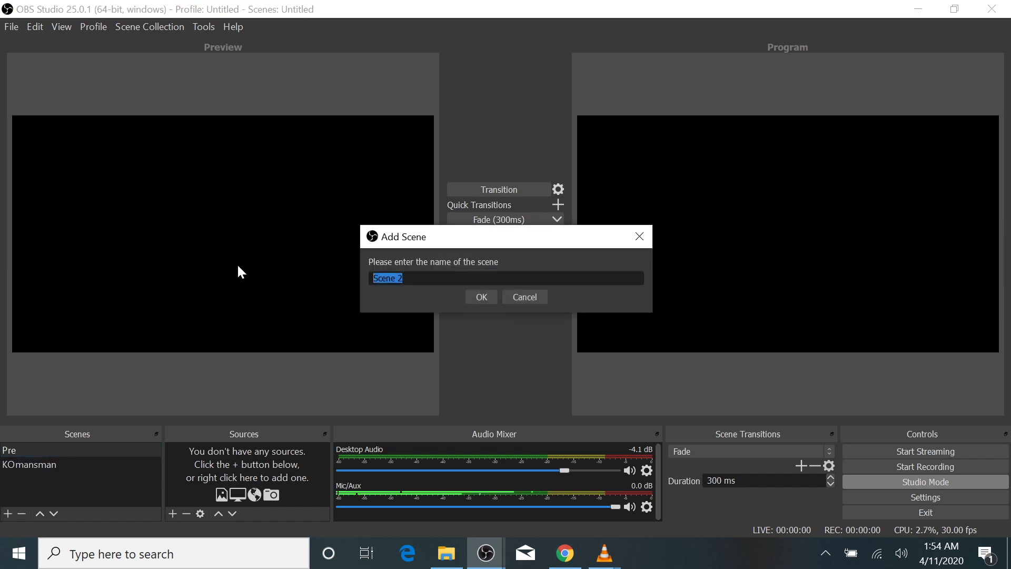
pyautogui.write('Adorasyon ak Lwanj')
pyautogui.press('Return')
pyautogui.click(8, 513)
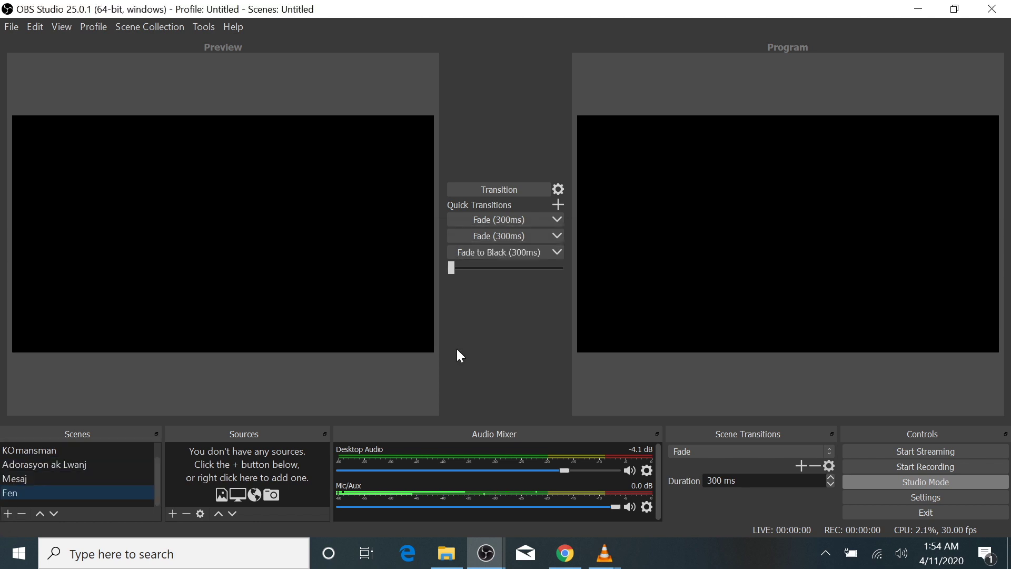
# - Remove the scene Pre from the scene list and confirm the removal
pyautogui.scroll(1, 153, 477)
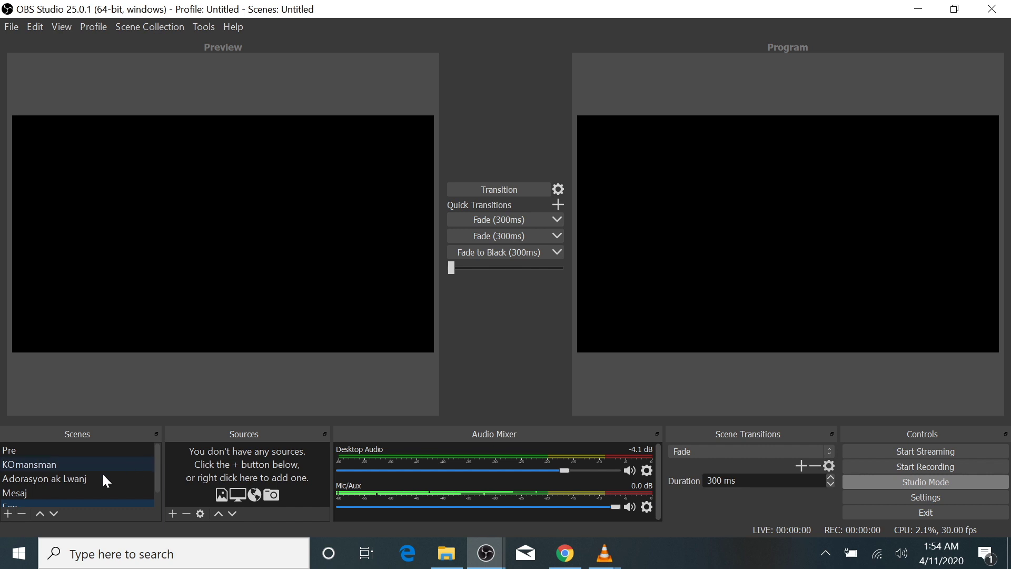
pyautogui.click(78, 452)
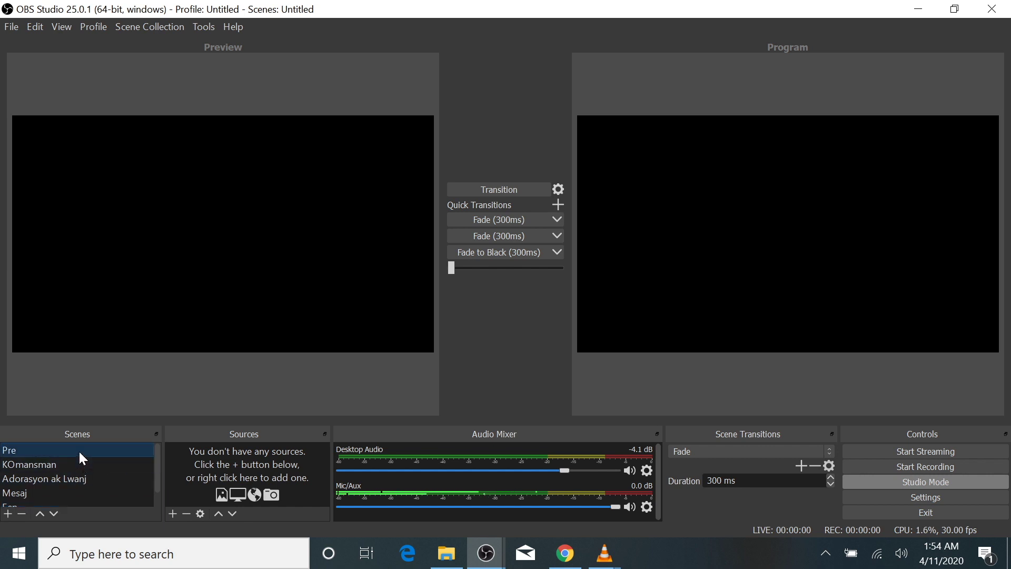
pyautogui.click(20, 513)
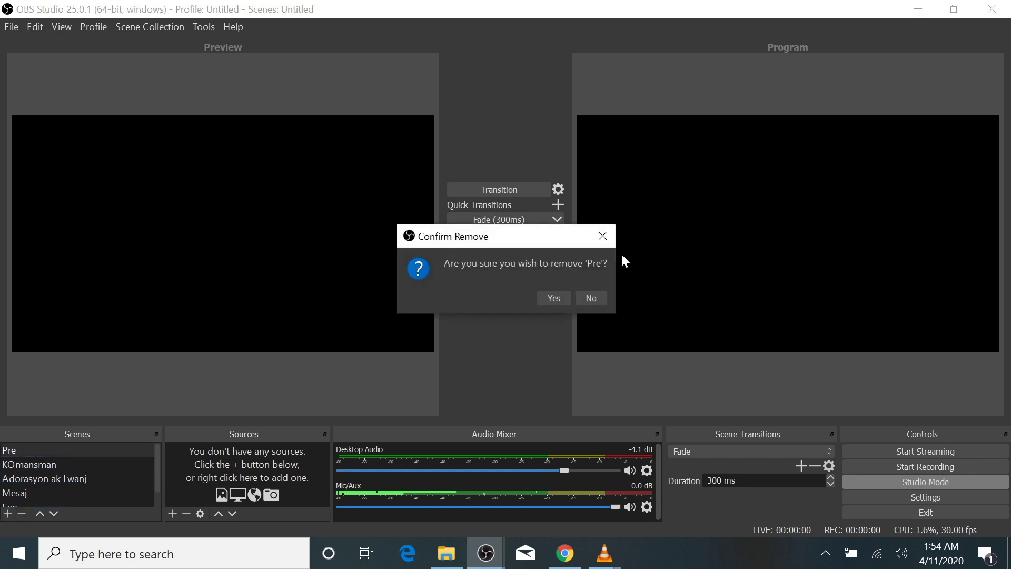
pyautogui.click(559, 299)
pyautogui.click(175, 513)
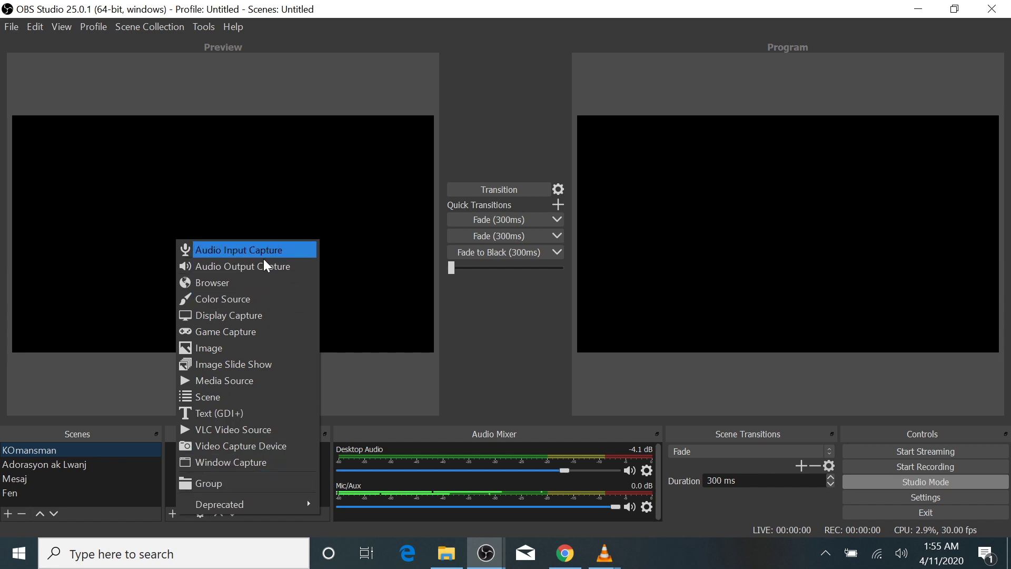
pyautogui.click(262, 286)
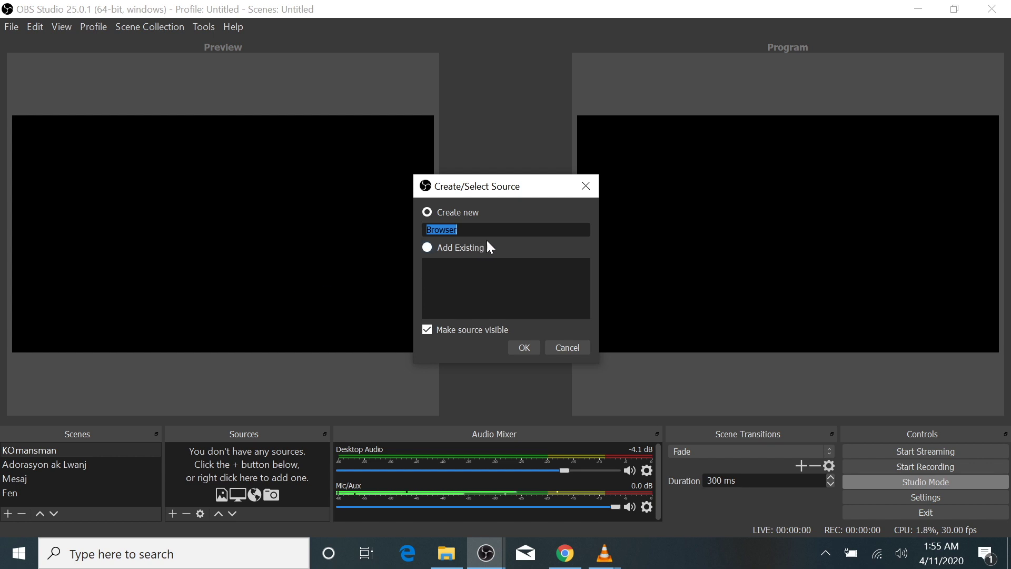
pyautogui.press('Escape')
pyautogui.click(173, 513)
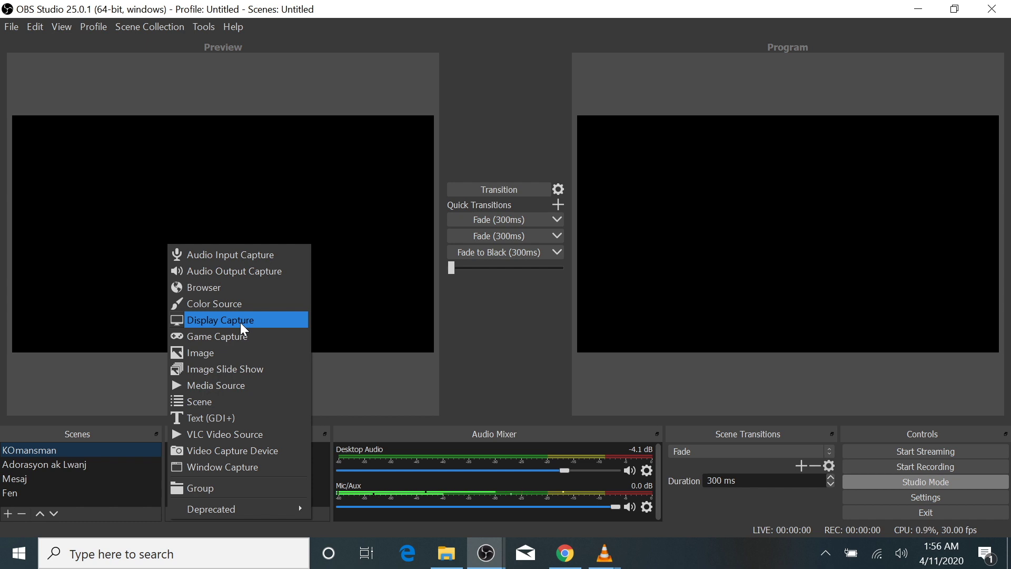
pyautogui.click(240, 321)
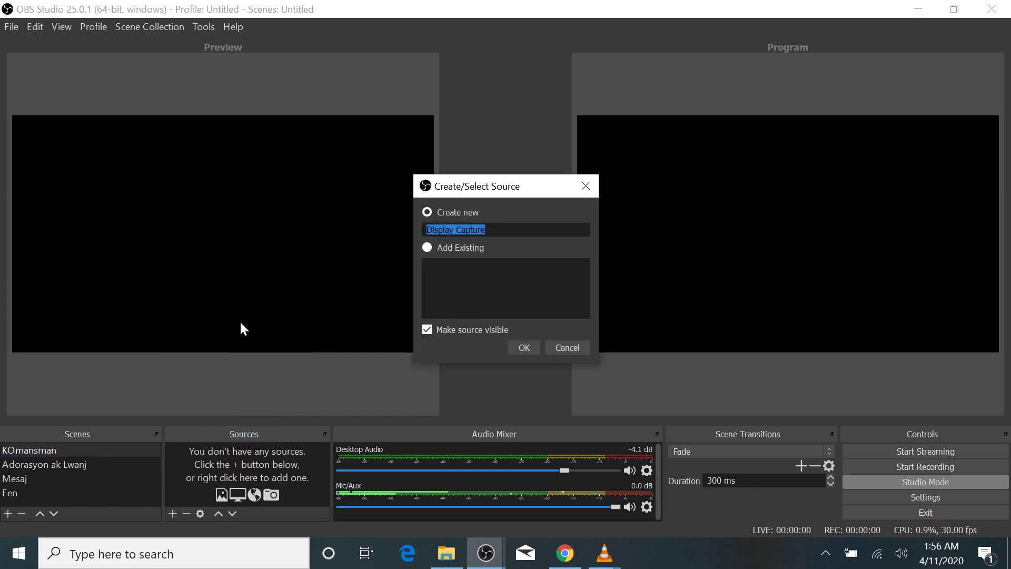
pyautogui.press('Escape')
# - Add a new Image source to the KOmansman scene and load the Retro Birthday picture into it
pyautogui.click(173, 513)
pyautogui.click(232, 345)
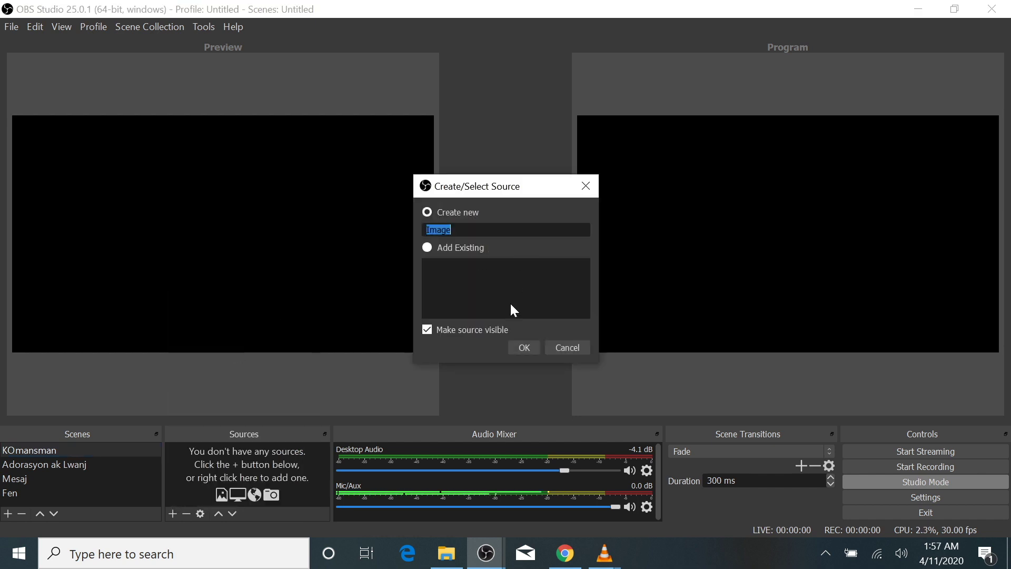
pyautogui.click(523, 344)
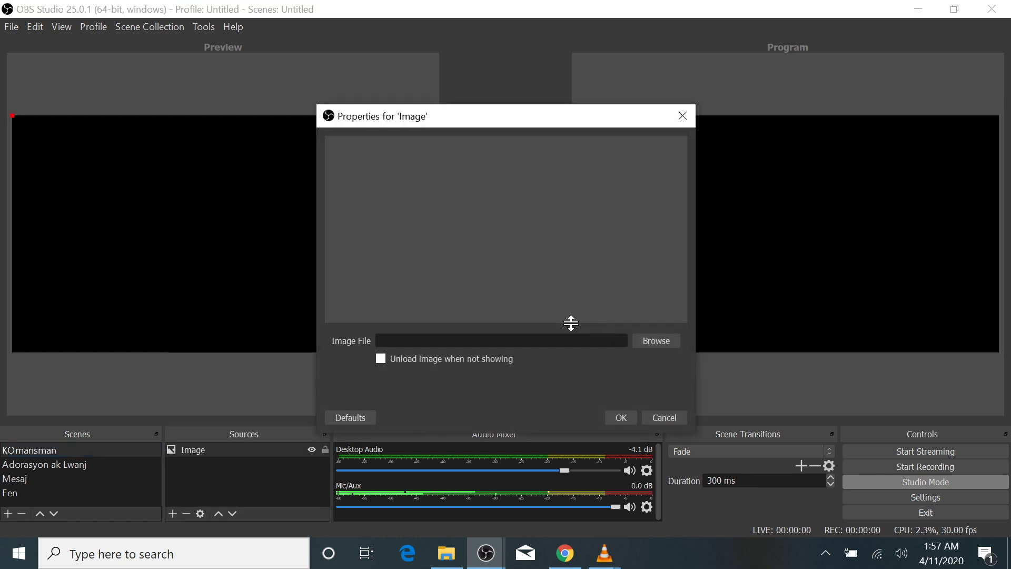
pyautogui.click(665, 341)
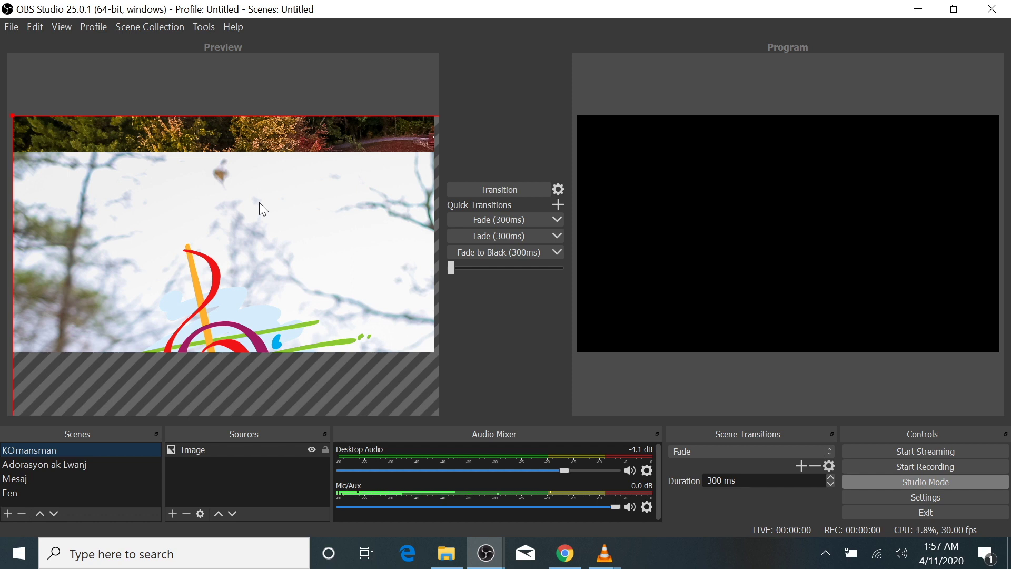
# - Fit the image to the screen, then enlarge it beyond the canvas edges until it fills the whole preview
pyautogui.rightClick(258, 194)
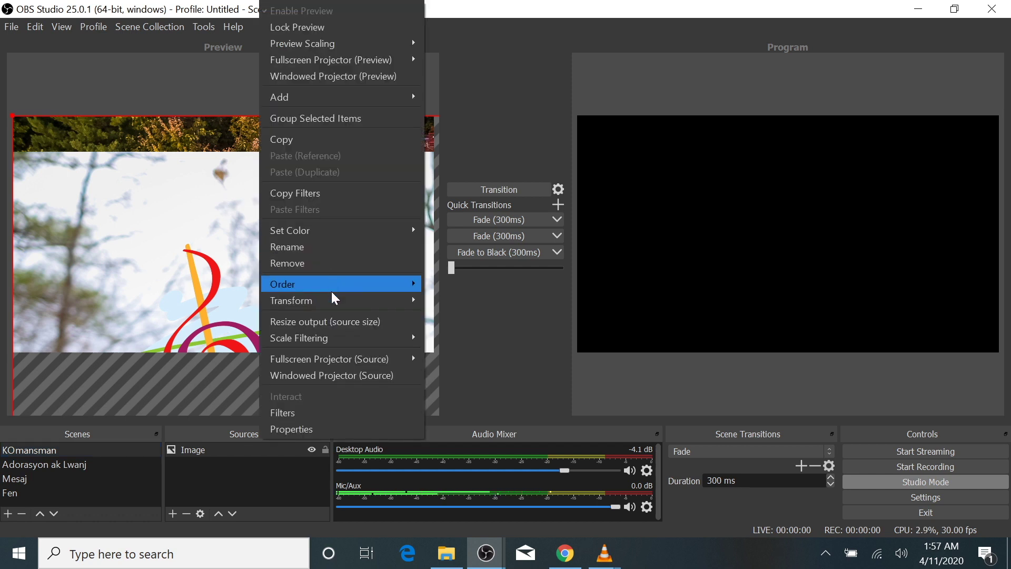
pyautogui.moveTo(352, 300)
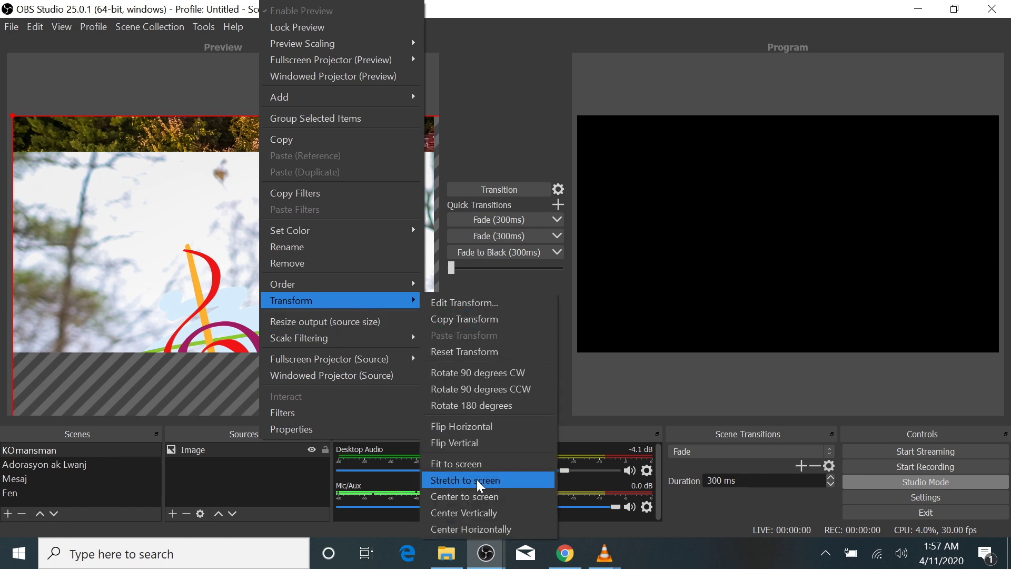
pyautogui.click(468, 470)
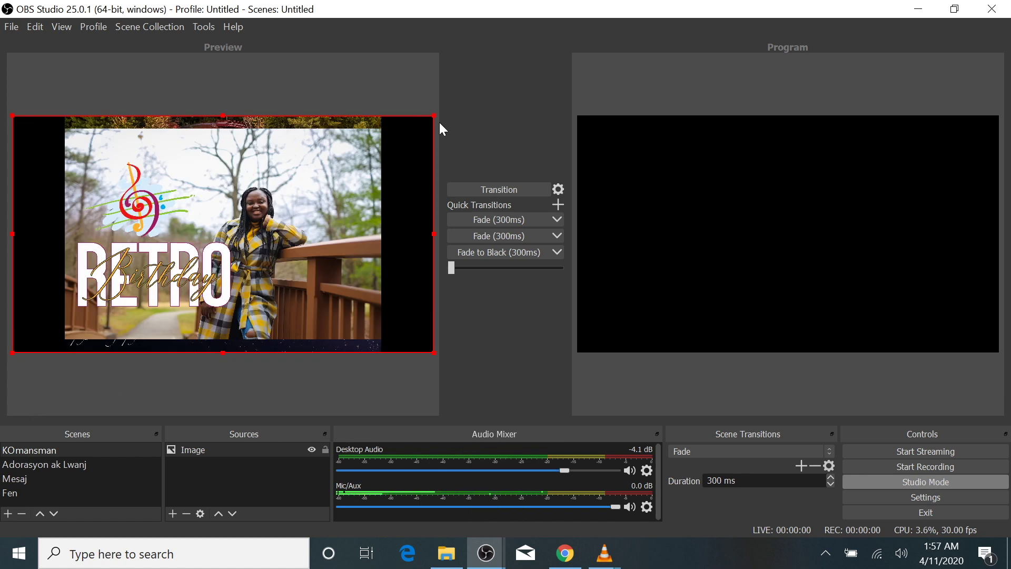
pyautogui.moveTo(432, 113); pyautogui.dragTo(493, 69)
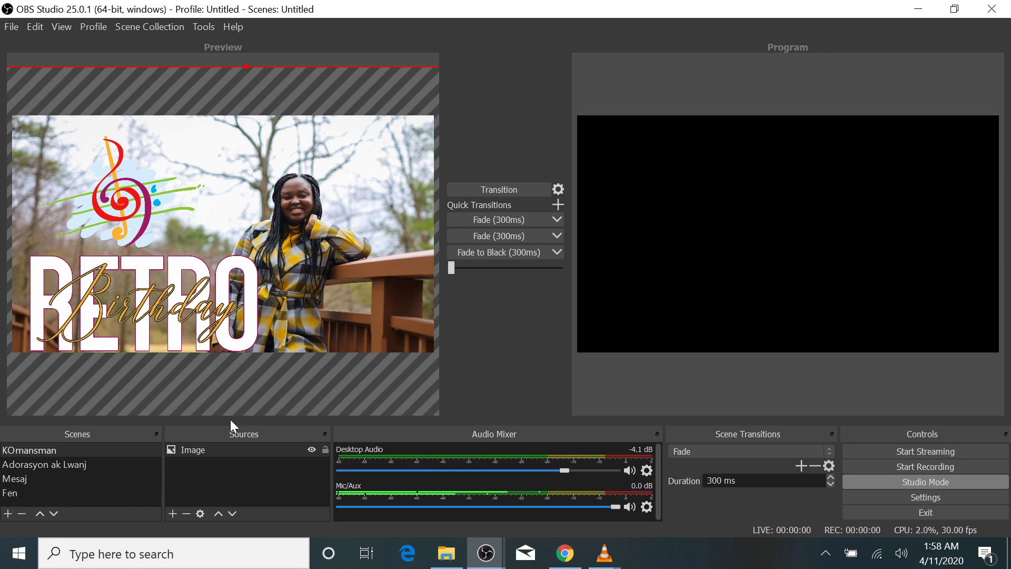
# - Add a Media Source with the green-screen countdown video to the KOmansman scene and give it a Chroma Key filter
pyautogui.click(173, 513)
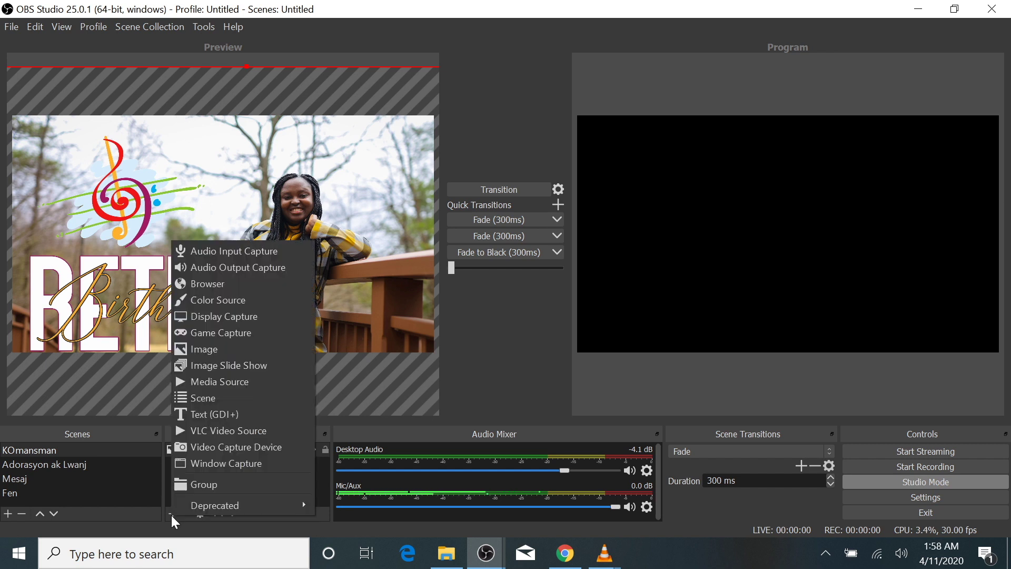
pyautogui.click(233, 385)
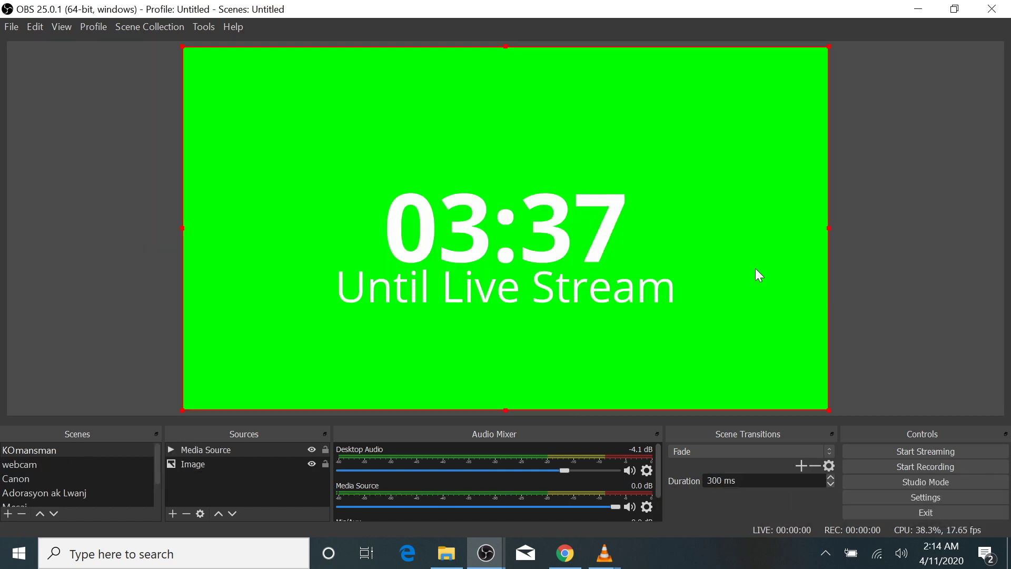
pyautogui.rightClick(239, 451)
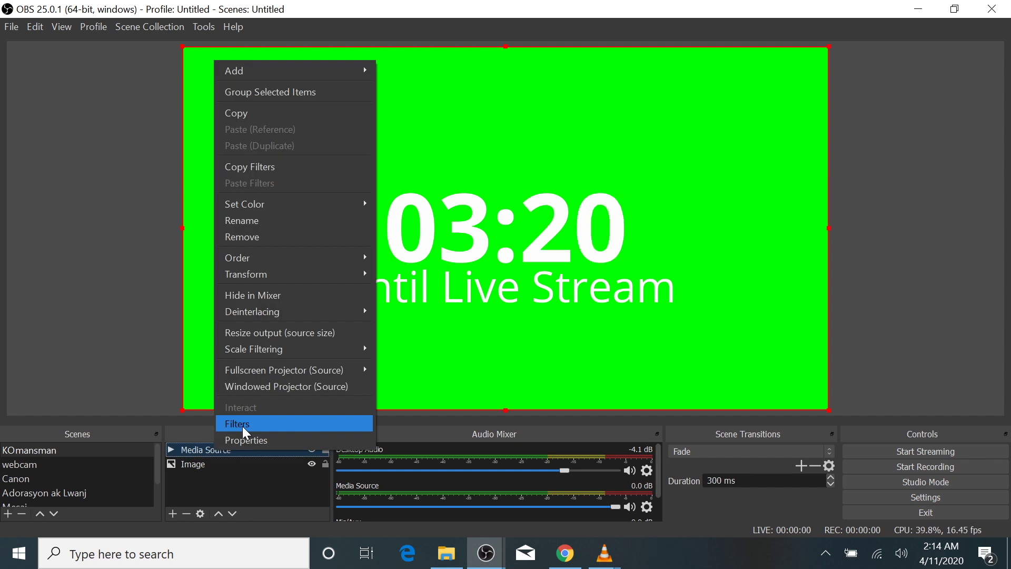
pyautogui.click(242, 426)
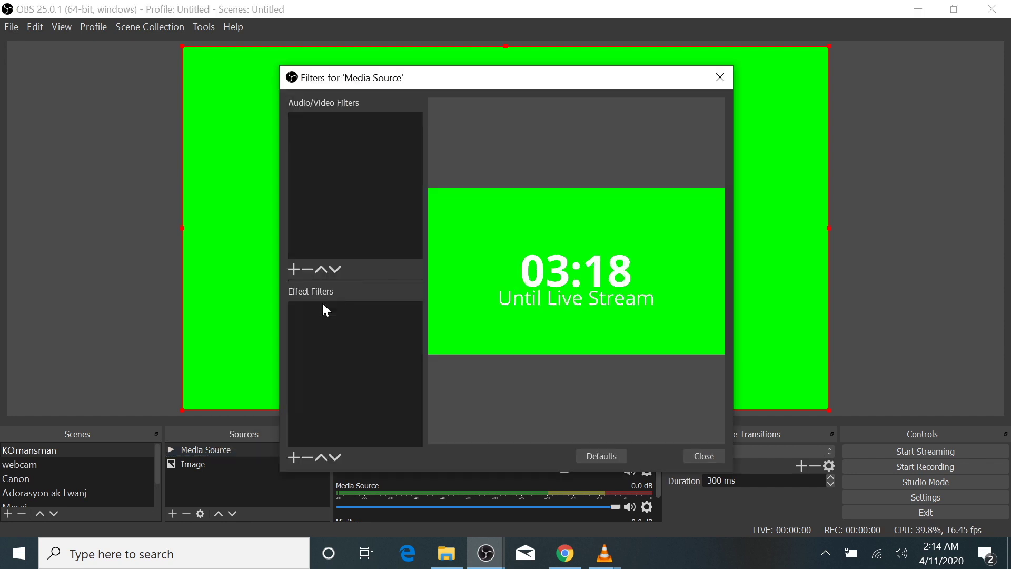
pyautogui.click(294, 457)
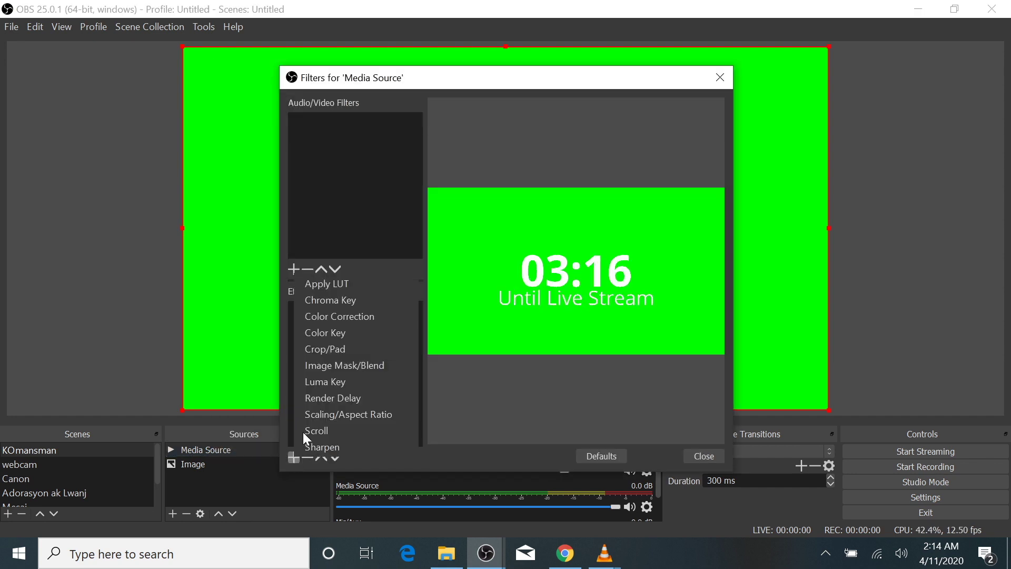
pyautogui.click(352, 302)
pyautogui.click(477, 299)
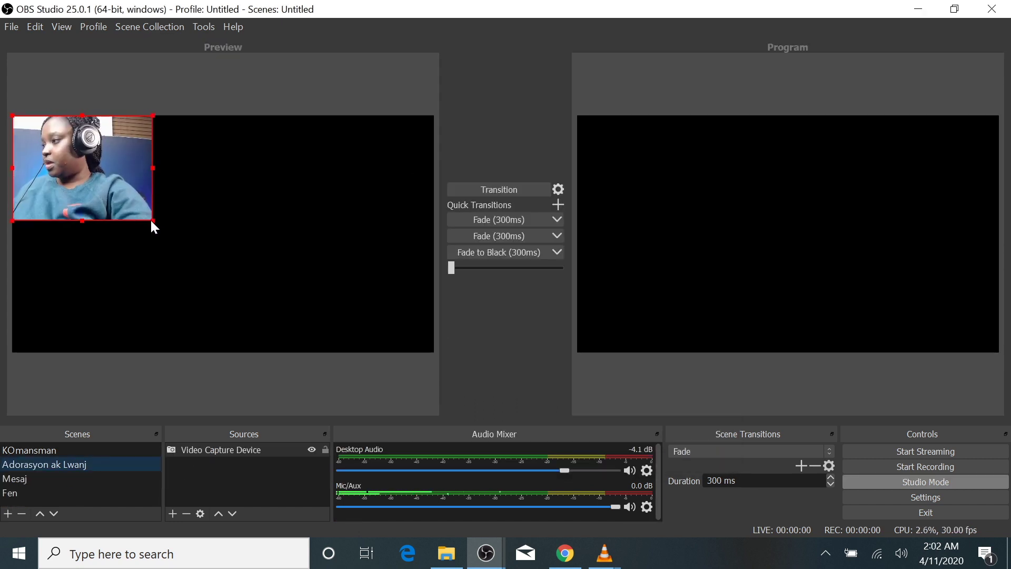
# - Enlarge the video capture device source in the Adorasyon ak Lwanj scene until it fills the canvas
pyautogui.moveTo(152, 222); pyautogui.dragTo(453, 268)
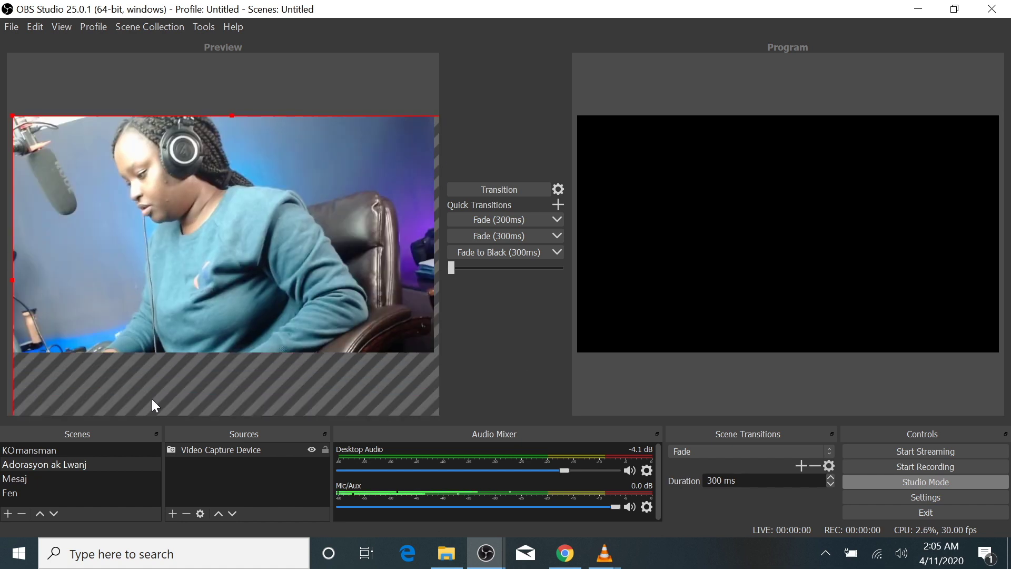
# - Add a second Video Capture Device source to the Adorasyon ak Lwanj scene, using Game Capture HD60 S (Video) (#01)
pyautogui.click(172, 513)
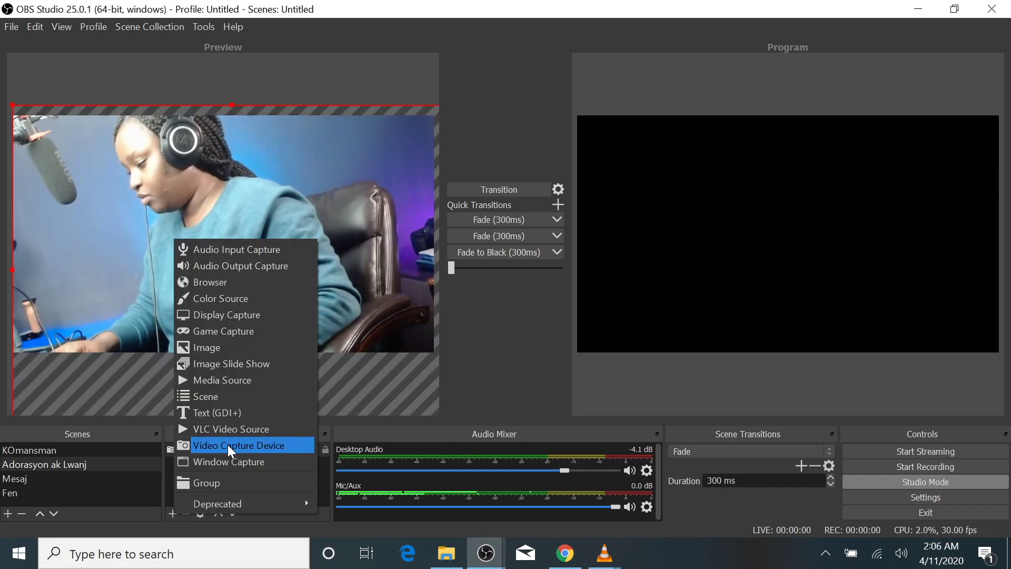
pyautogui.click(227, 444)
pyautogui.press('Return')
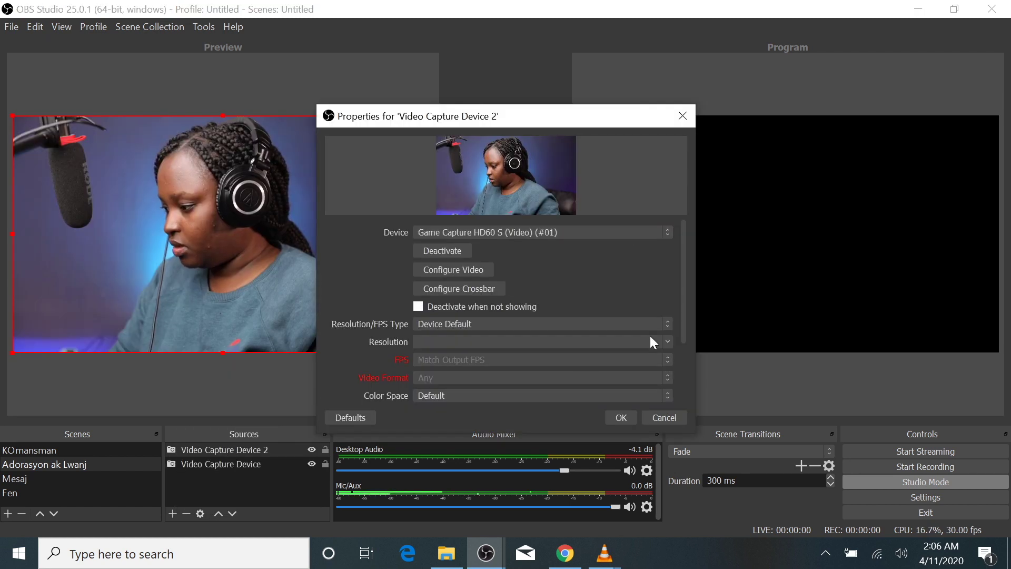
pyautogui.click(621, 417)
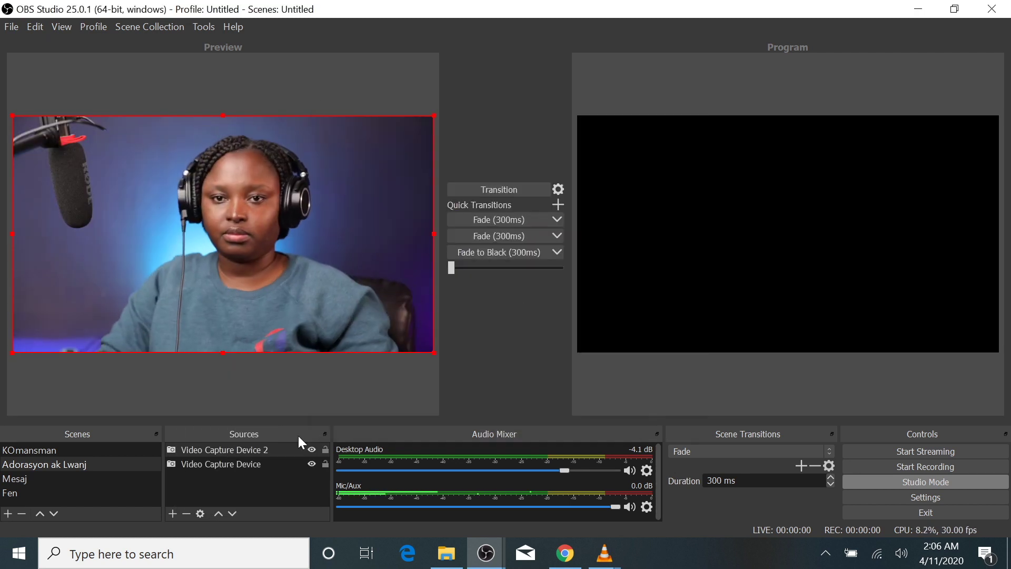
# - Hide the second video capture device and transition the Adorasyon ak Lwanj scene to the program output
pyautogui.click(311, 449)
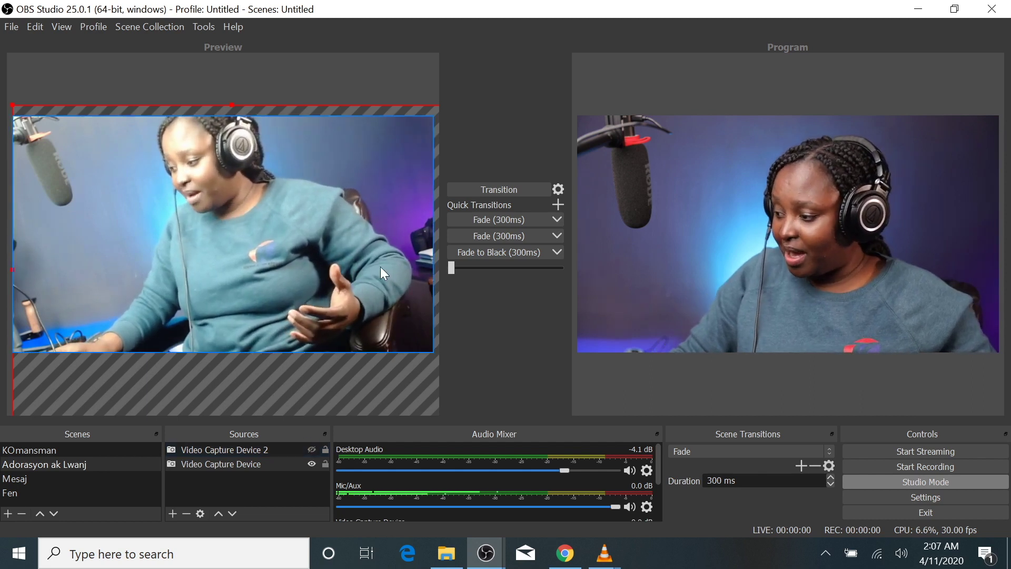
pyautogui.doubleClick(77, 461)
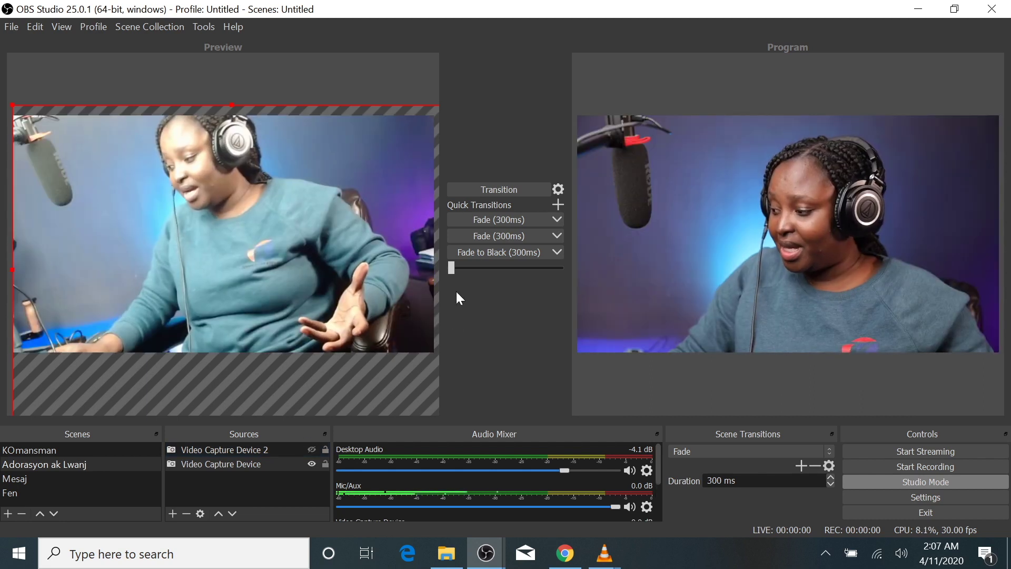
pyautogui.click(492, 189)
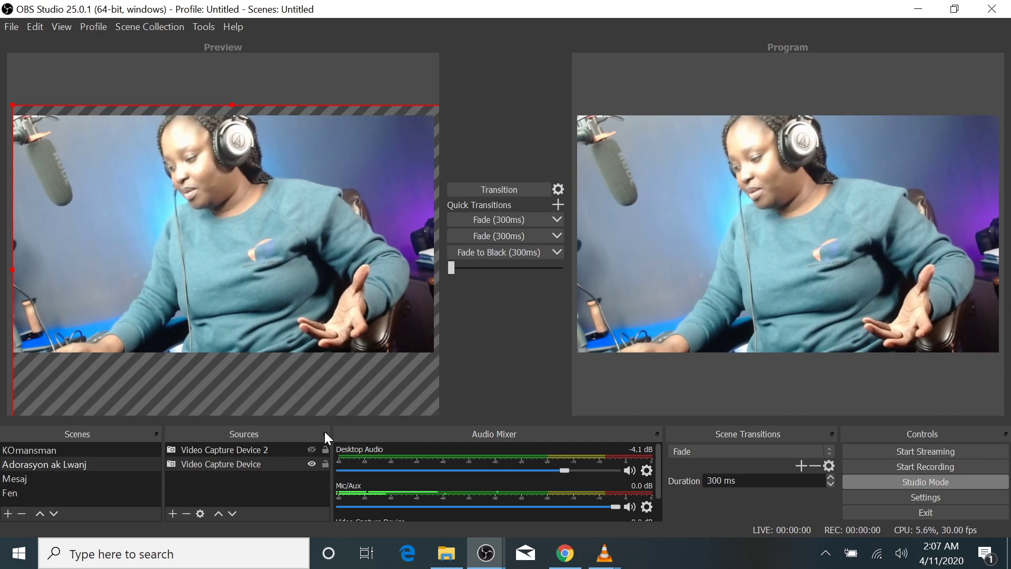
pyautogui.click(76, 461)
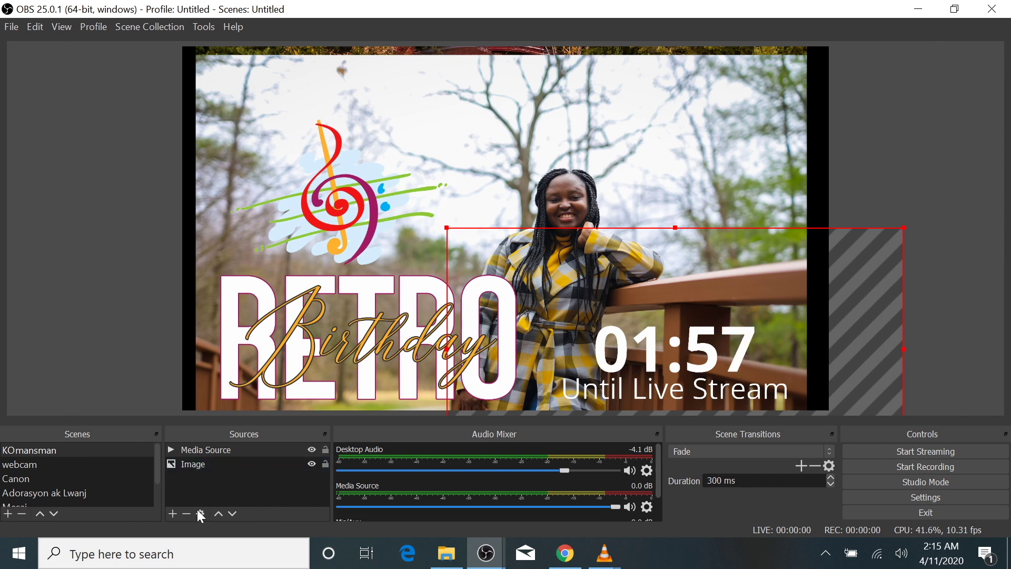
# - Add a second, new Media Source to the KOmansman scene and check the sources in the audio mixer
pyautogui.click(173, 514)
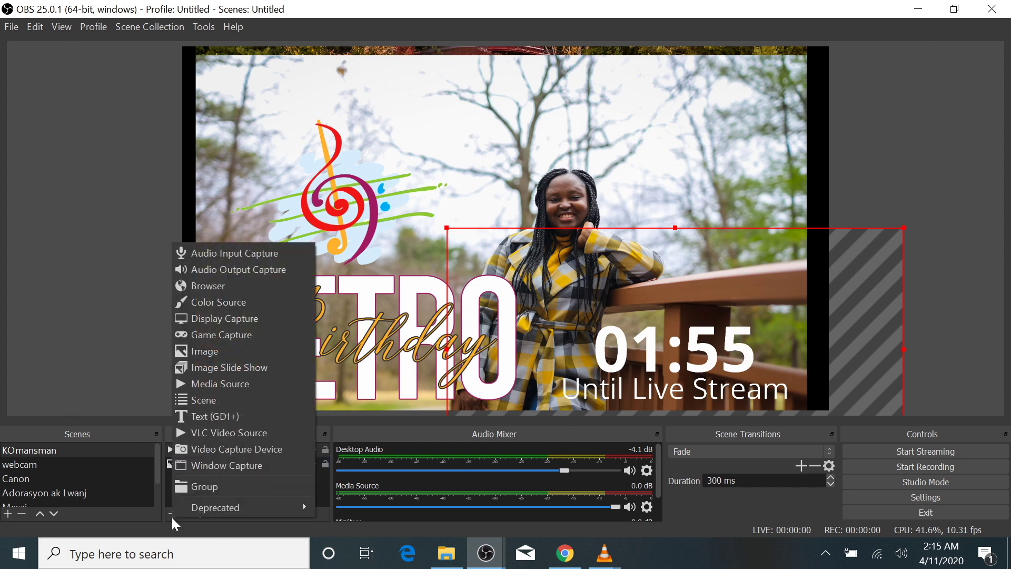
pyautogui.click(233, 382)
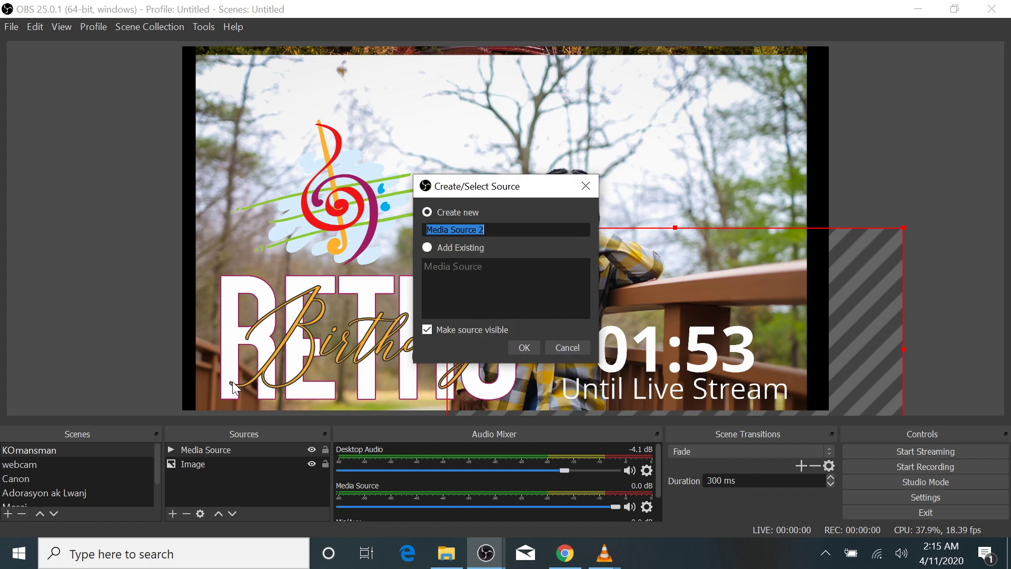
pyautogui.click(525, 347)
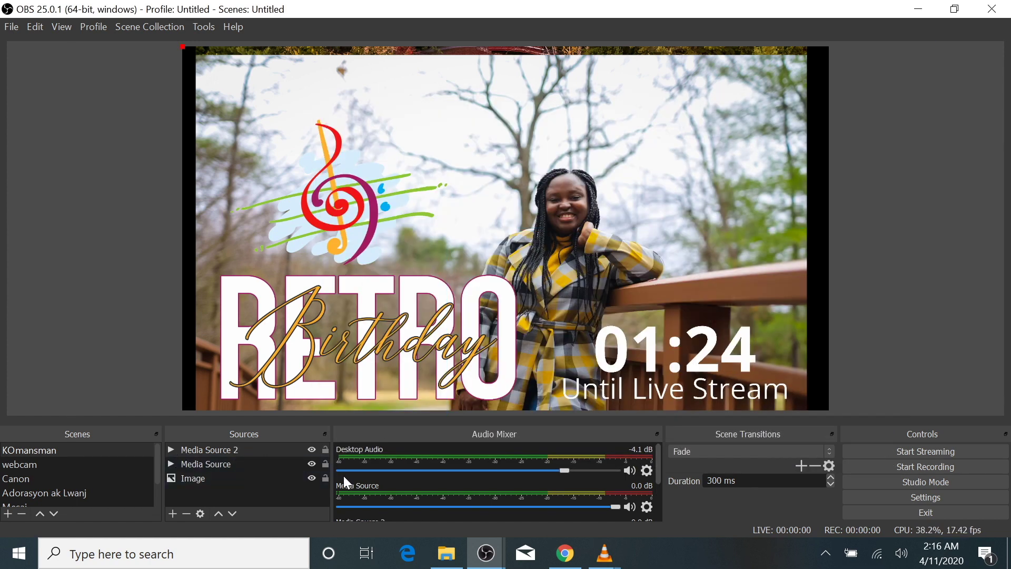
pyautogui.moveTo(658, 467); pyautogui.dragTo(666, 513)
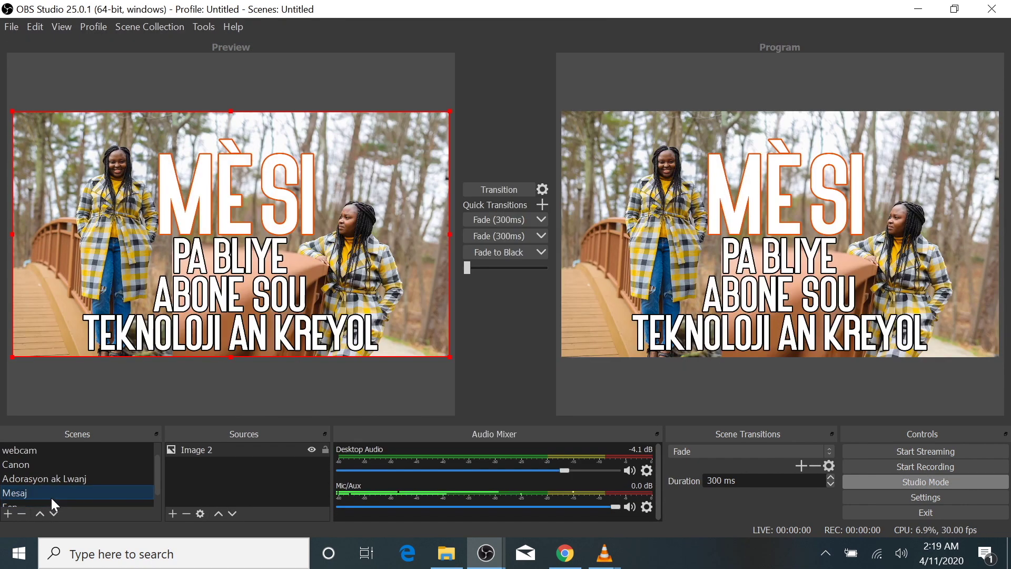
pyautogui.click(47, 505)
pyautogui.click(46, 493)
pyautogui.moveTo(155, 472); pyautogui.dragTo(159, 456)
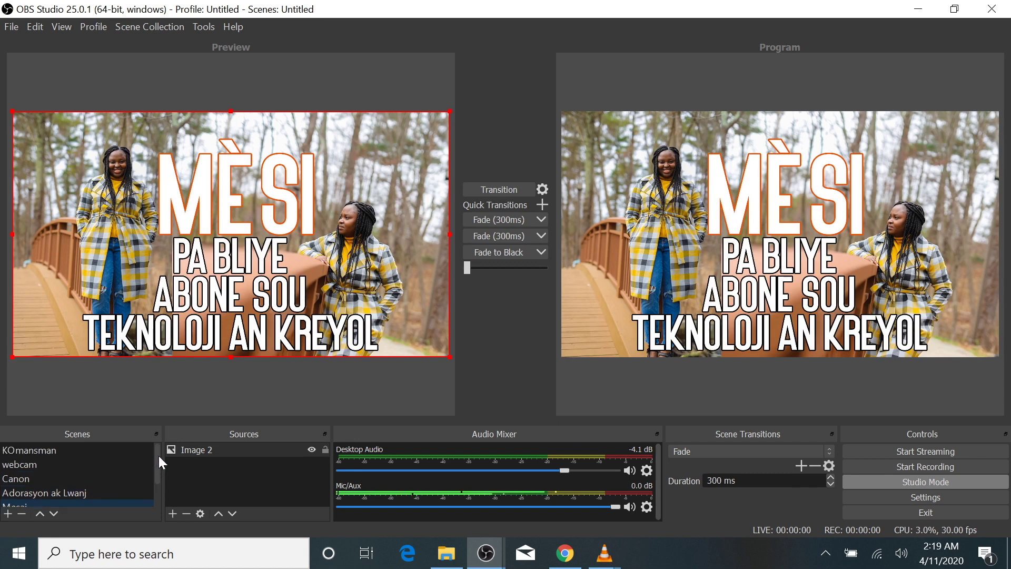
# - Switch to the VLC media player playlist and set its audio device to Speaker/HP (Realtek High Definition Audio)
pyautogui.click(565, 553)
pyautogui.moveTo(605, 553)
pyautogui.click(671, 478)
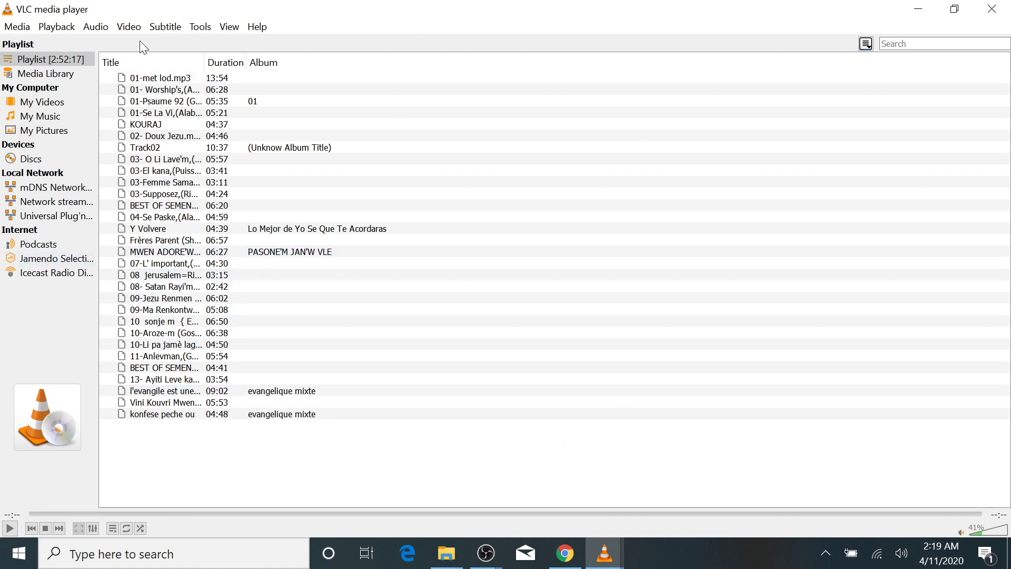
pyautogui.click(107, 32)
pyautogui.moveTo(147, 61)
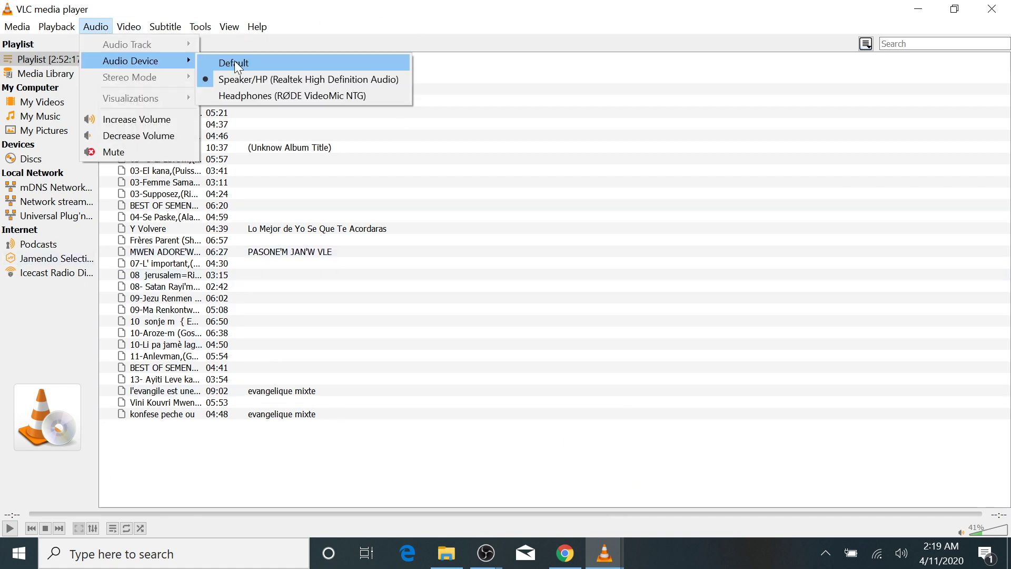
pyautogui.click(258, 84)
# - Switch back to OBS Studio and set the desktop audio device to Speaker/HP (Realtek High Definition Audio), matching VLC's output
pyautogui.moveTo(485, 553)
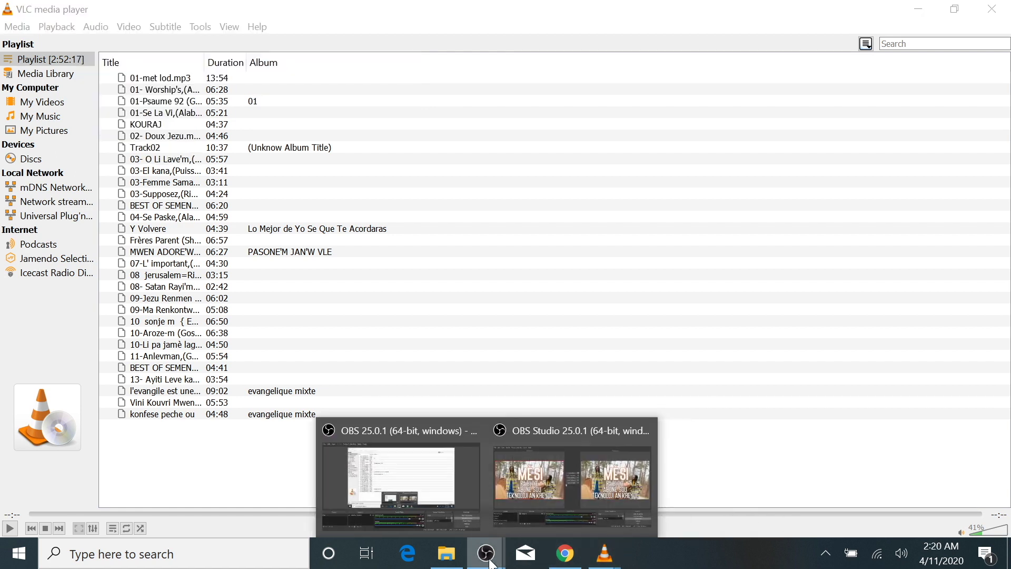
pyautogui.click(541, 492)
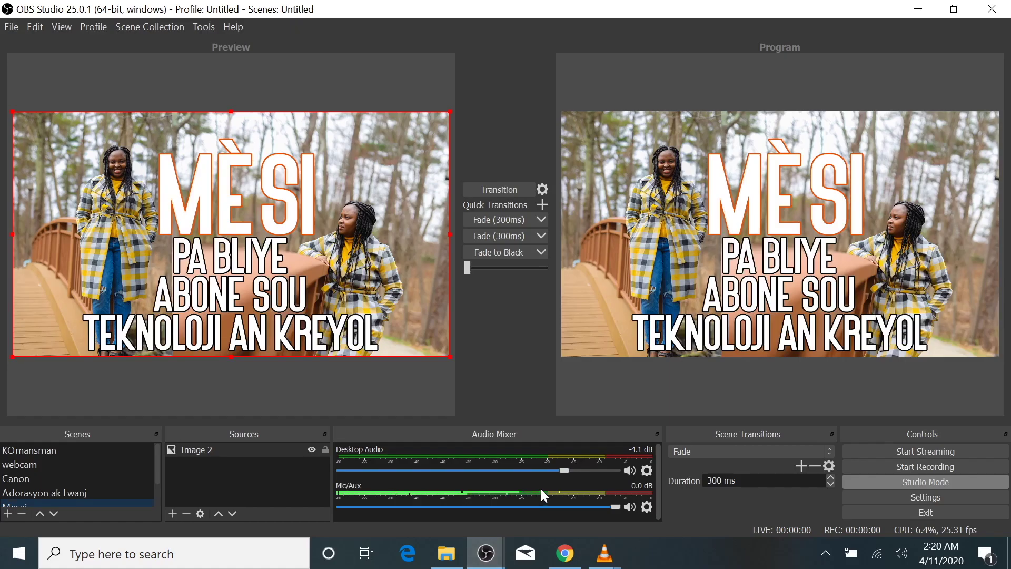
pyautogui.click(956, 500)
pyautogui.click(278, 191)
pyautogui.click(489, 183)
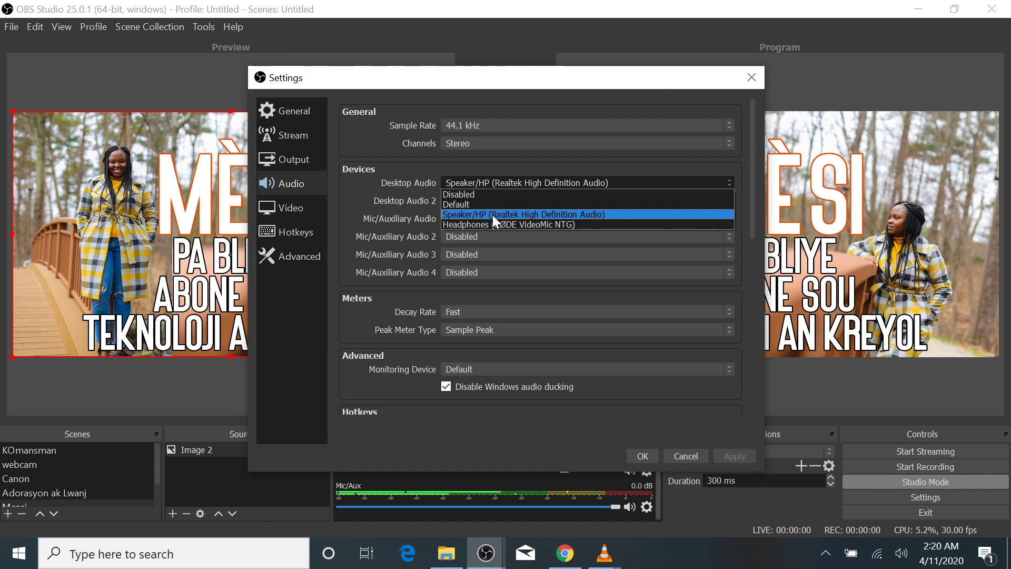
pyautogui.click(491, 215)
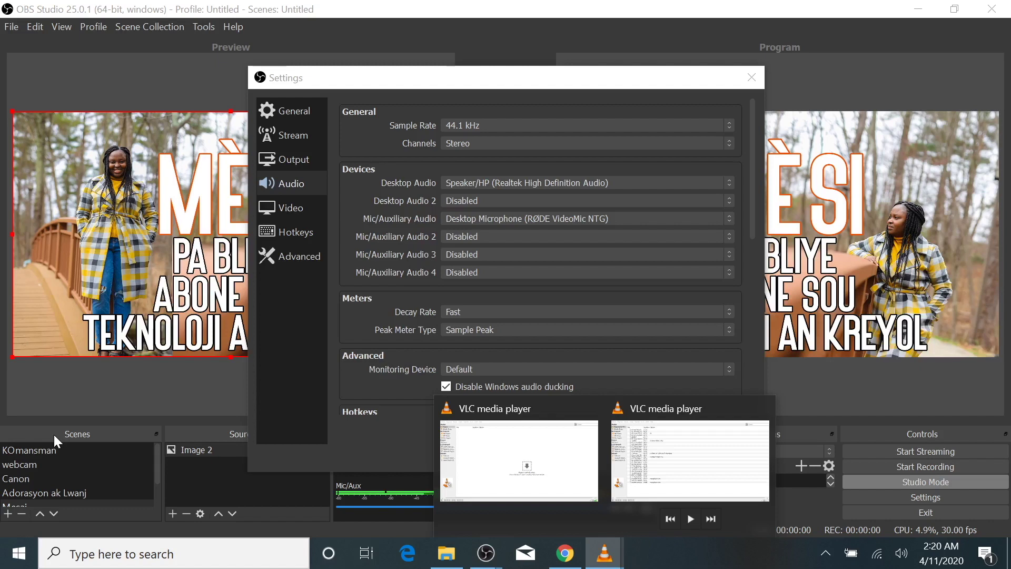
pyautogui.click(694, 454)
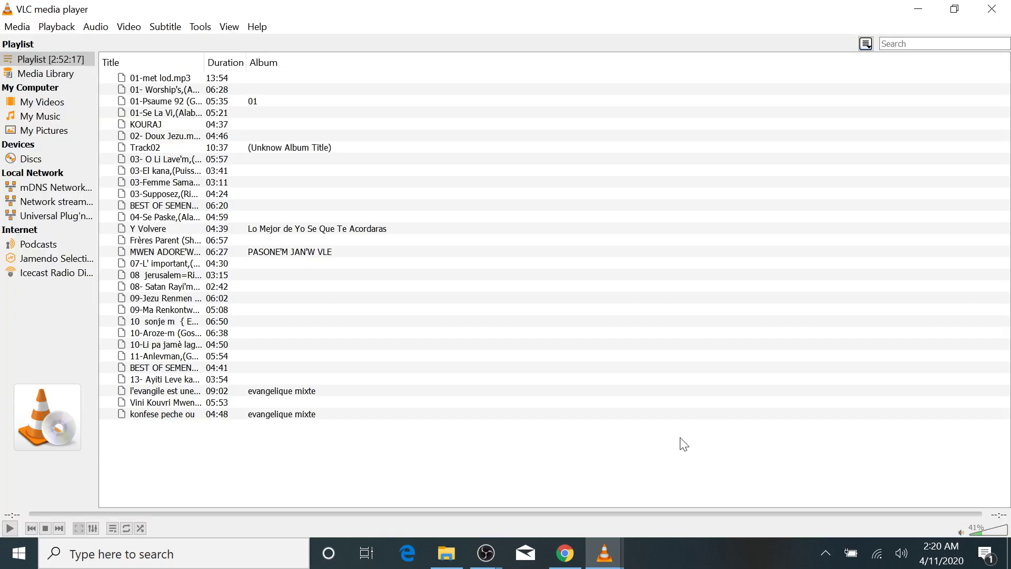
pyautogui.hotkey('alt', 'Tab')
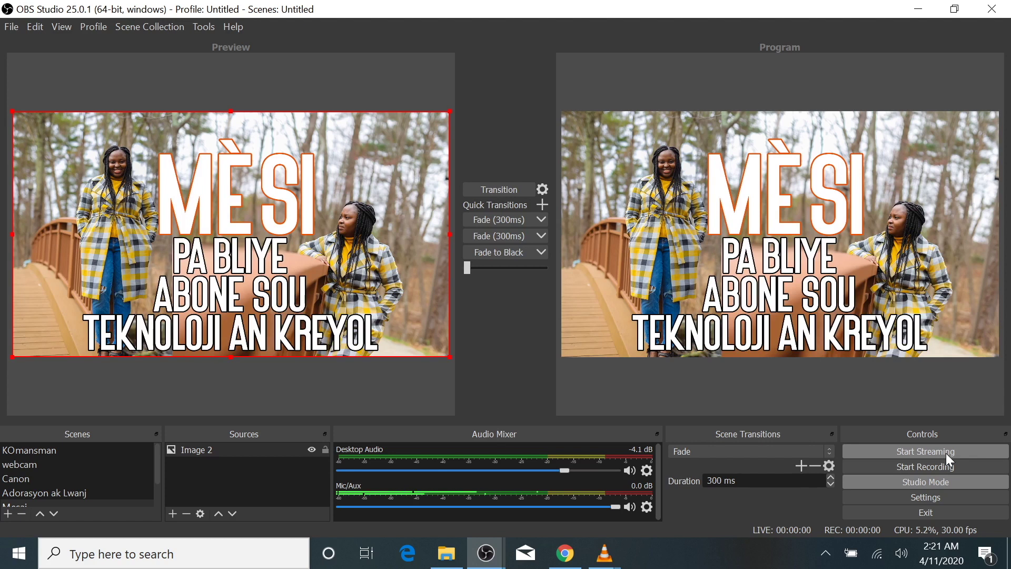
# - Start streaming from OBS Studio, go live in Facebook Live Producer in Chrome, and return to OBS Studio
pyautogui.click(945, 452)
pyautogui.hotkey('alt', 'Tab')
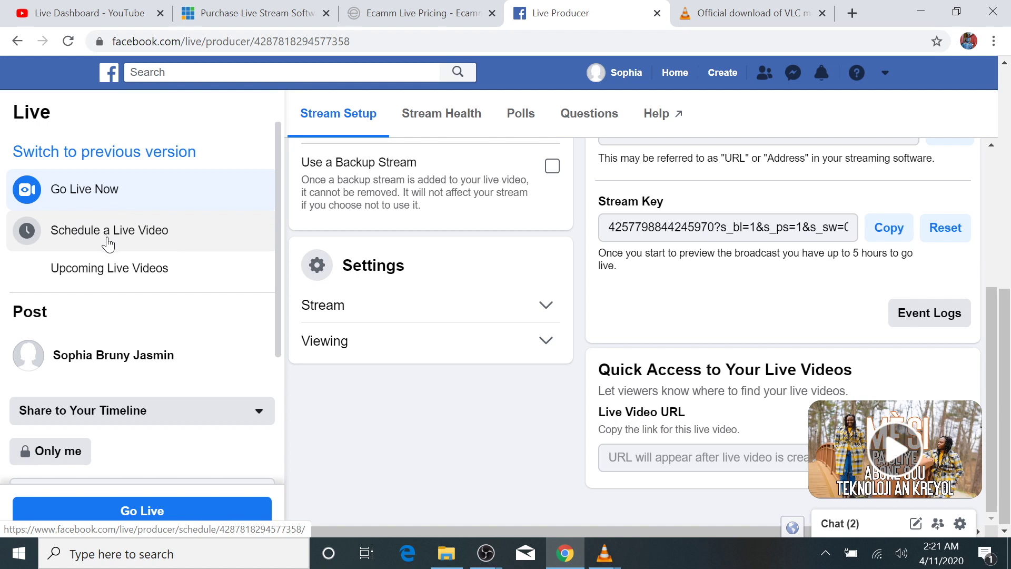
pyautogui.click(152, 514)
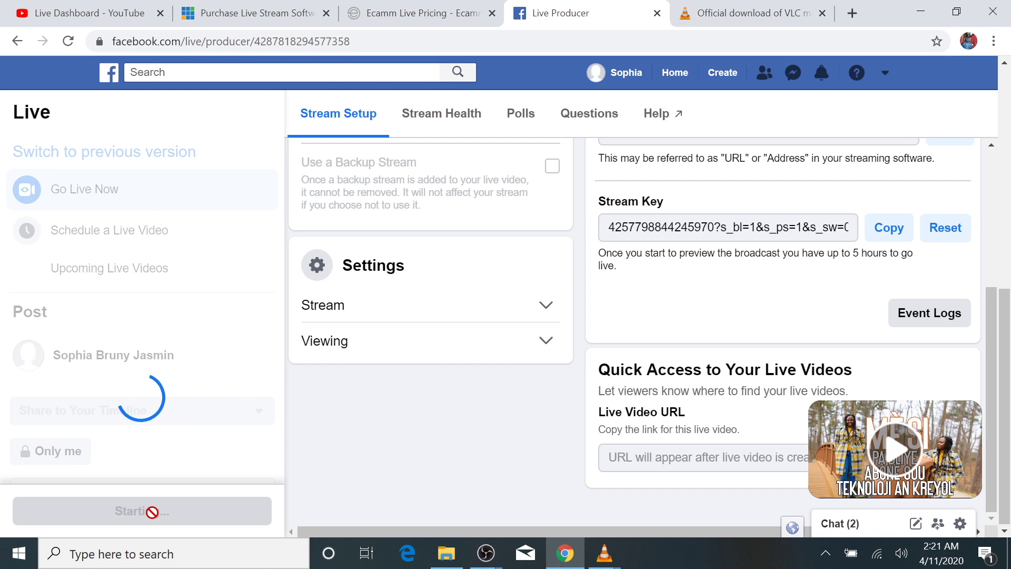
pyautogui.hotkey('alt', 'Tab')
pyautogui.click(8, 530)
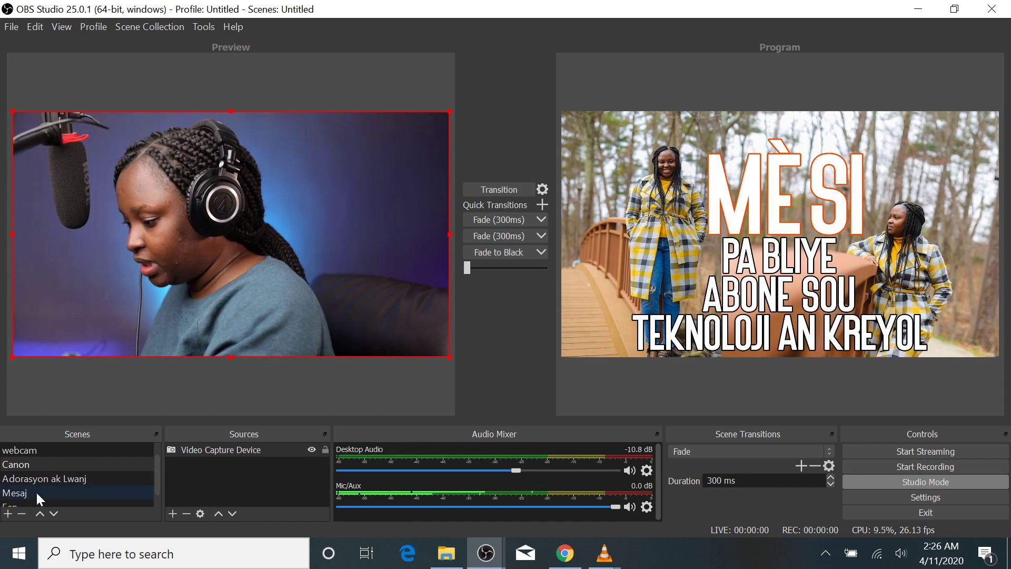
# - Add a Text (GDI+) source to the Mesaj scene reading "Mesi paske ou pral abone ak Teknoloji an Kreyol"
pyautogui.click(36, 494)
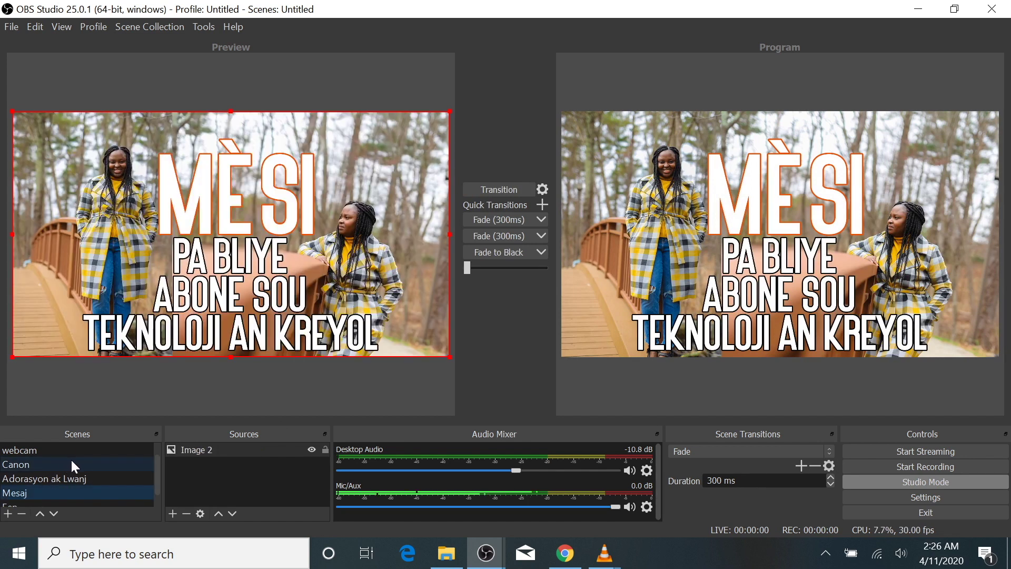
pyautogui.click(173, 514)
pyautogui.click(238, 409)
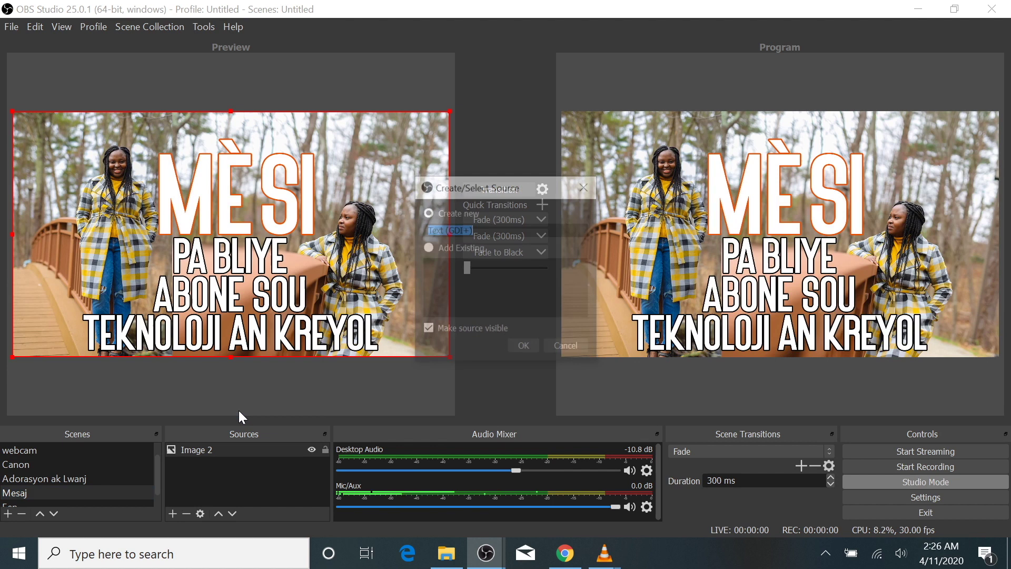
pyautogui.click(523, 346)
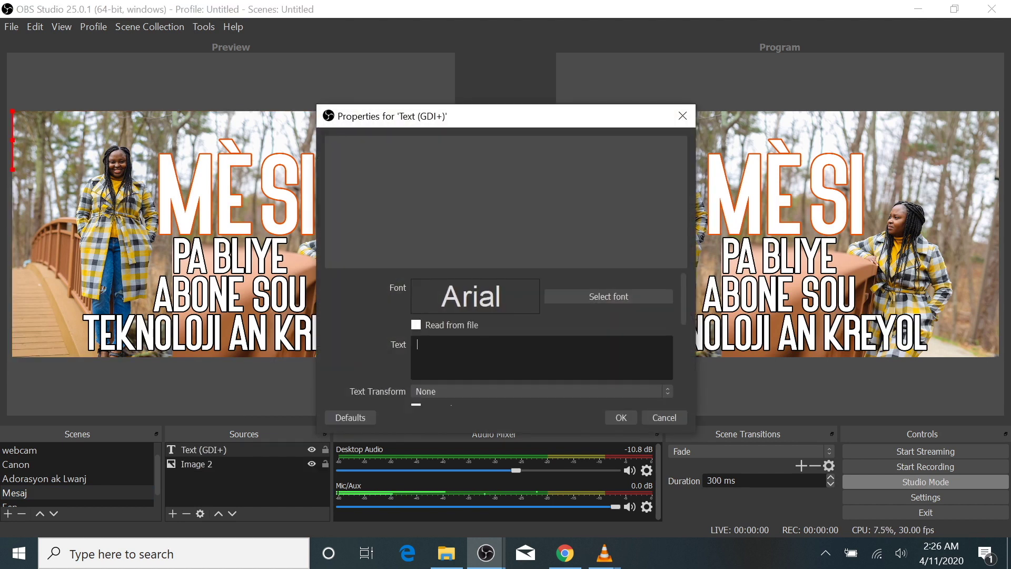
pyautogui.write('Koman pou')
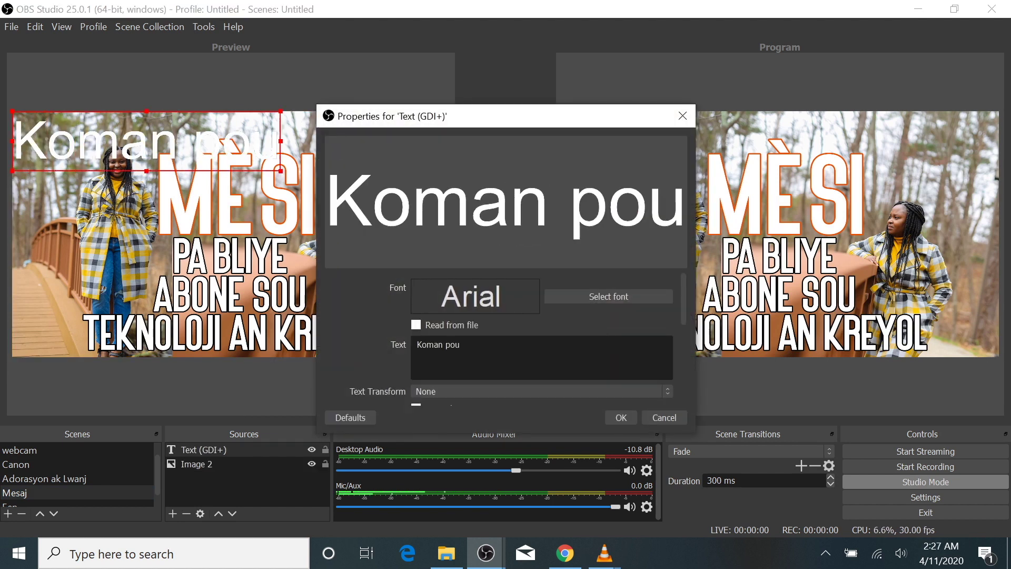
pyautogui.hotkey('ctrl', 'a')
pyautogui.write('Mesi paske ou pral abone ak Teknoloji an Kreyol')
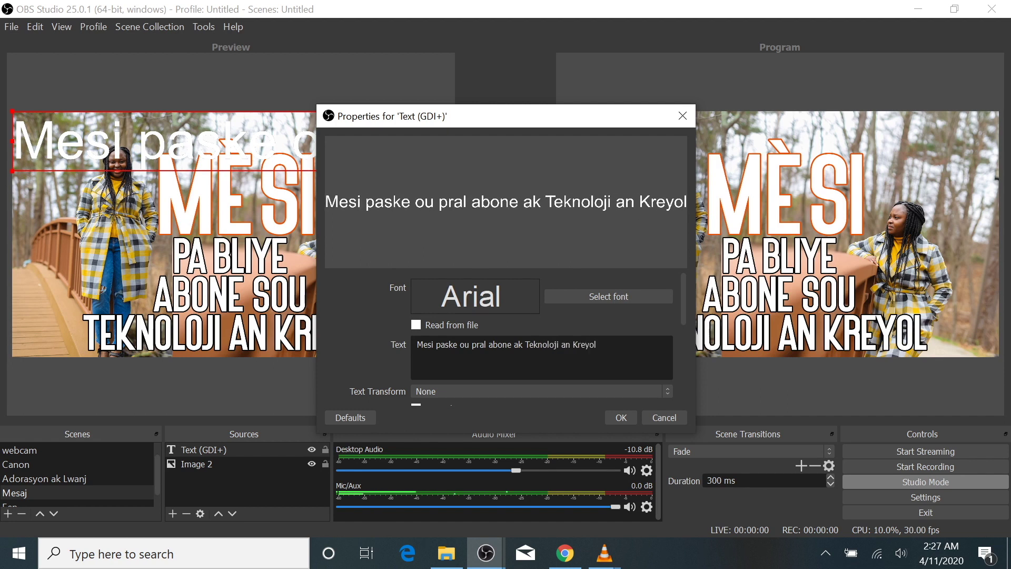
pyautogui.moveTo(685, 295)
pyautogui.mouseDown()
pyautogui.moveTo(685, 337)
pyautogui.moveTo(672, 289)
pyautogui.mouseUp()
pyautogui.click(581, 296)
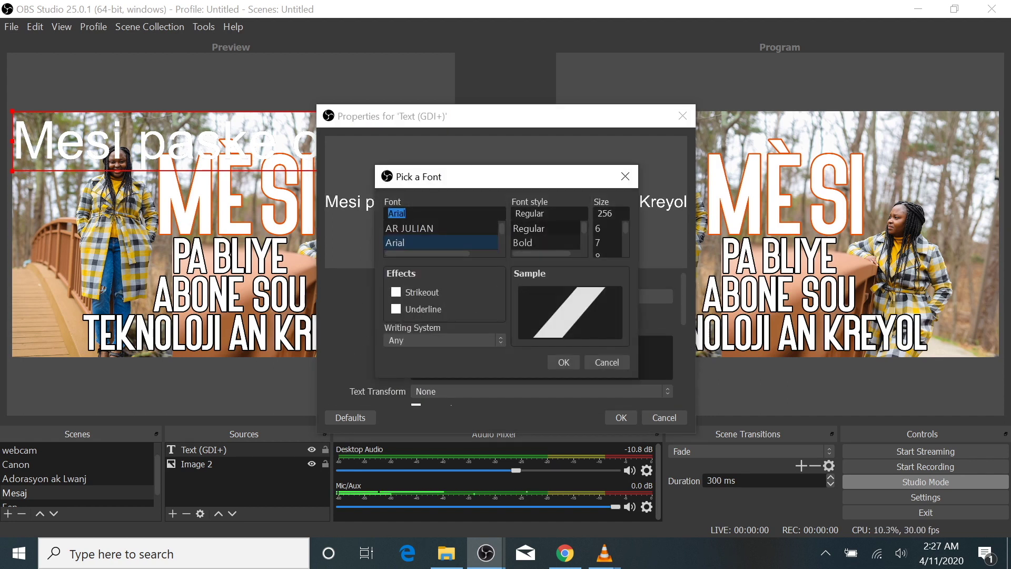
pyautogui.click(634, 176)
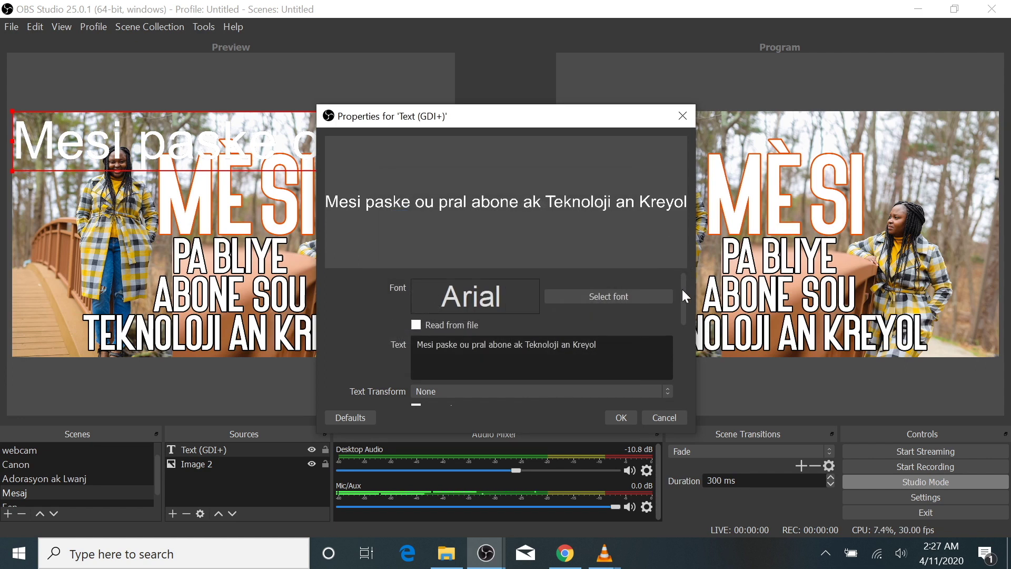